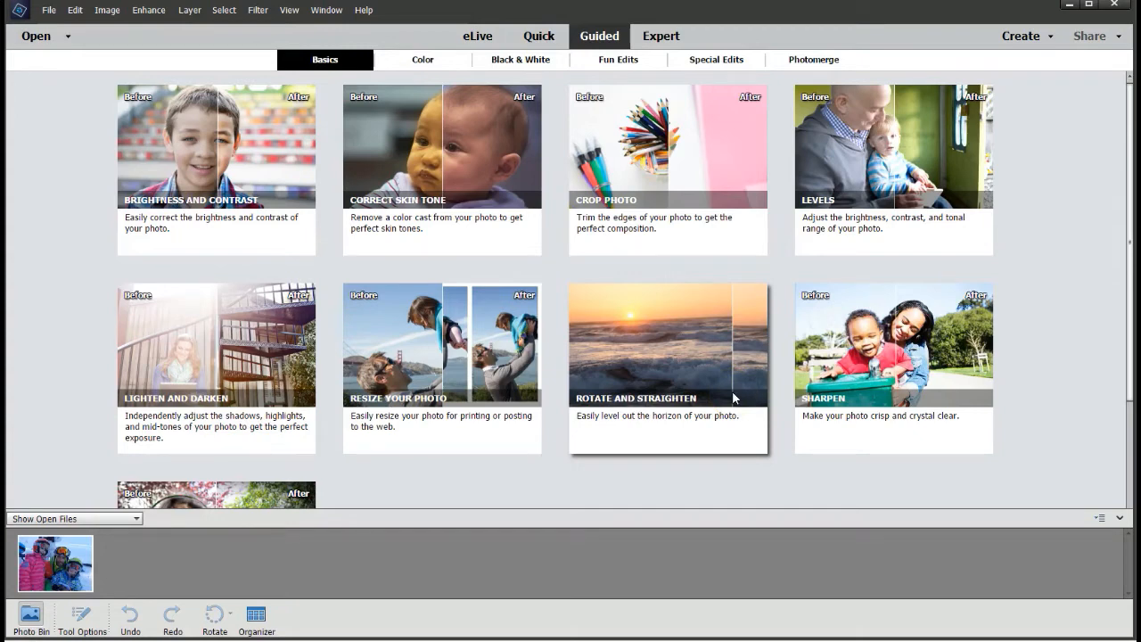
Open the Shape Overlay Effect guided edit from the Fun Edits category.
{"action": "left_click", "coordinate": [632, 68]}
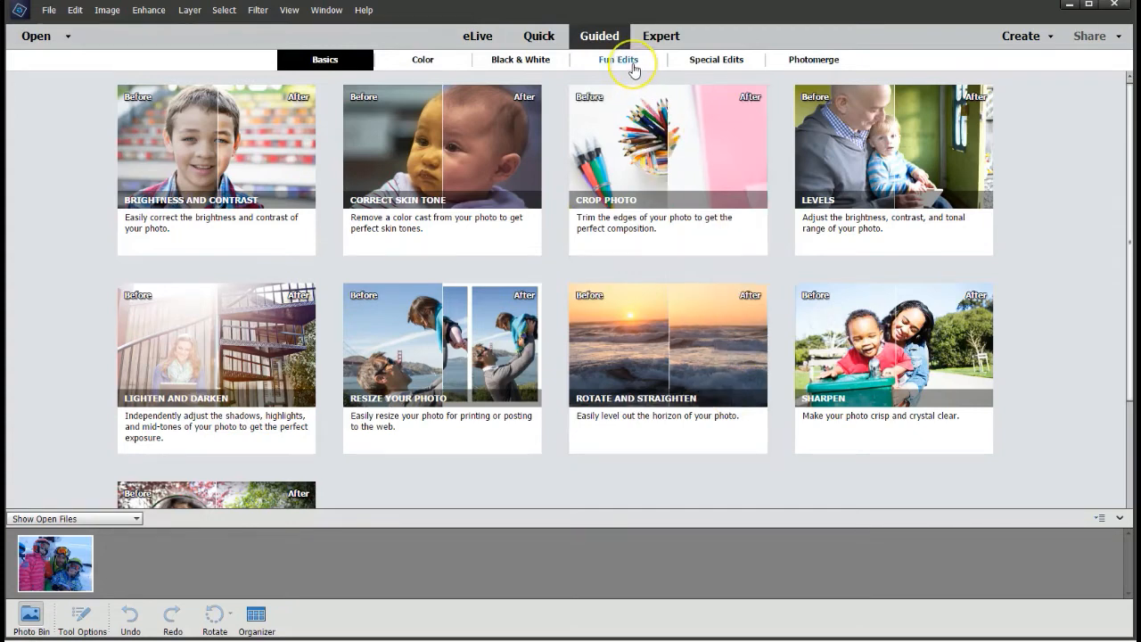
{"action": "scroll", "coordinate": [408, 258], "scroll_direction": "down", "scroll_amount": 3}
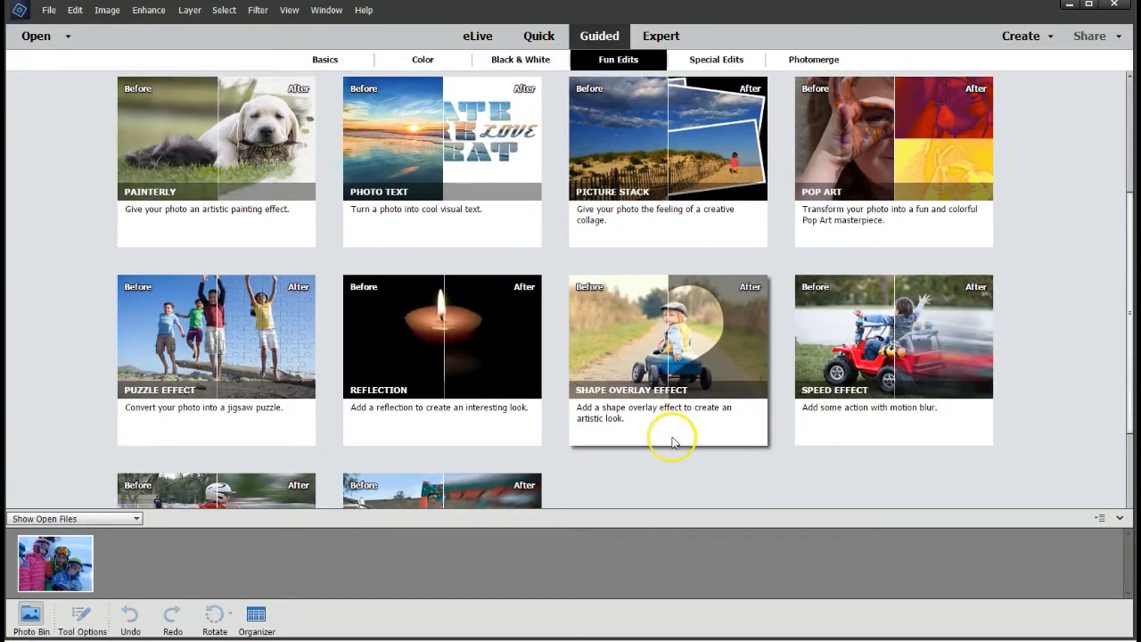
{"action": "left_click", "coordinate": [631, 416]}
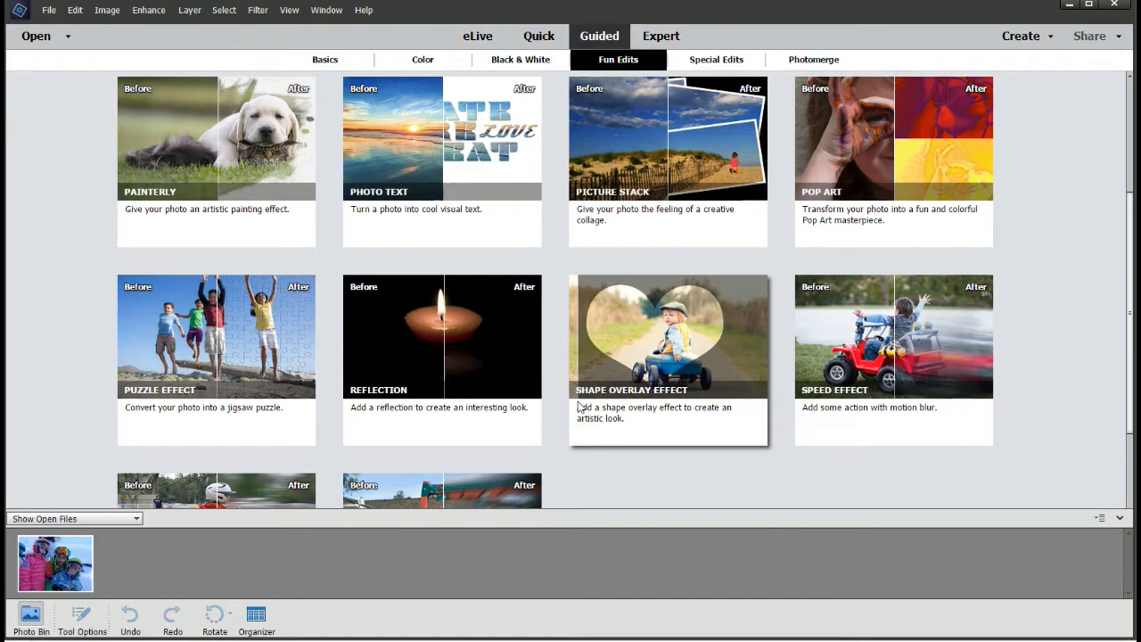
{"action": "left_click", "coordinate": [643, 380]}
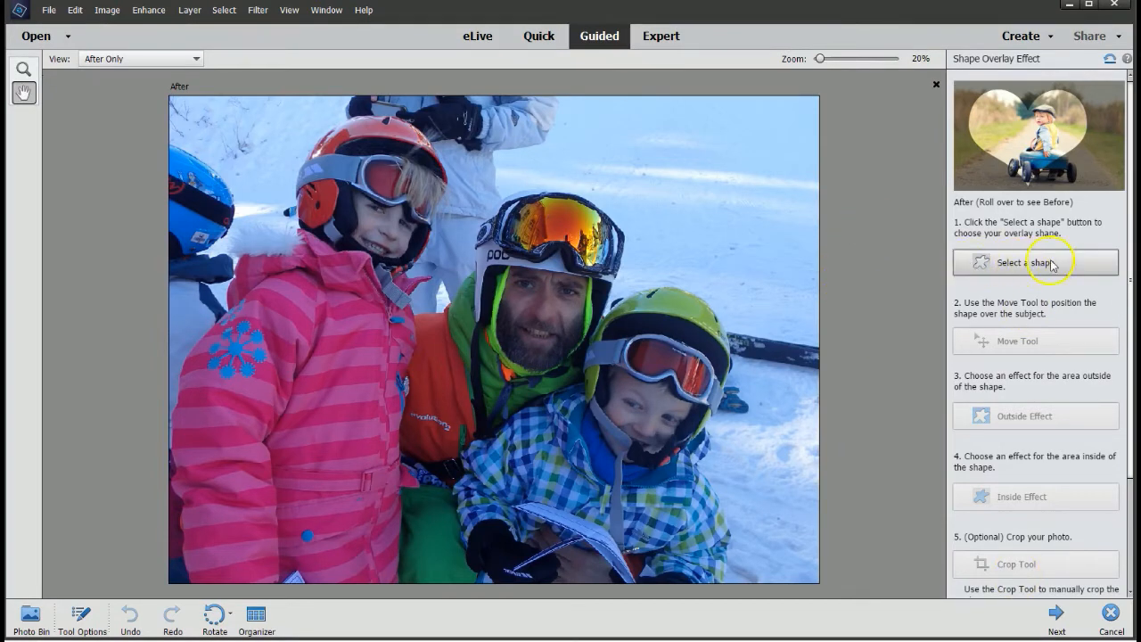
Browse the overlay shapes and place the plain wide heart, second in the shape library, over the photo.
{"action": "left_click", "coordinate": [1010, 265]}
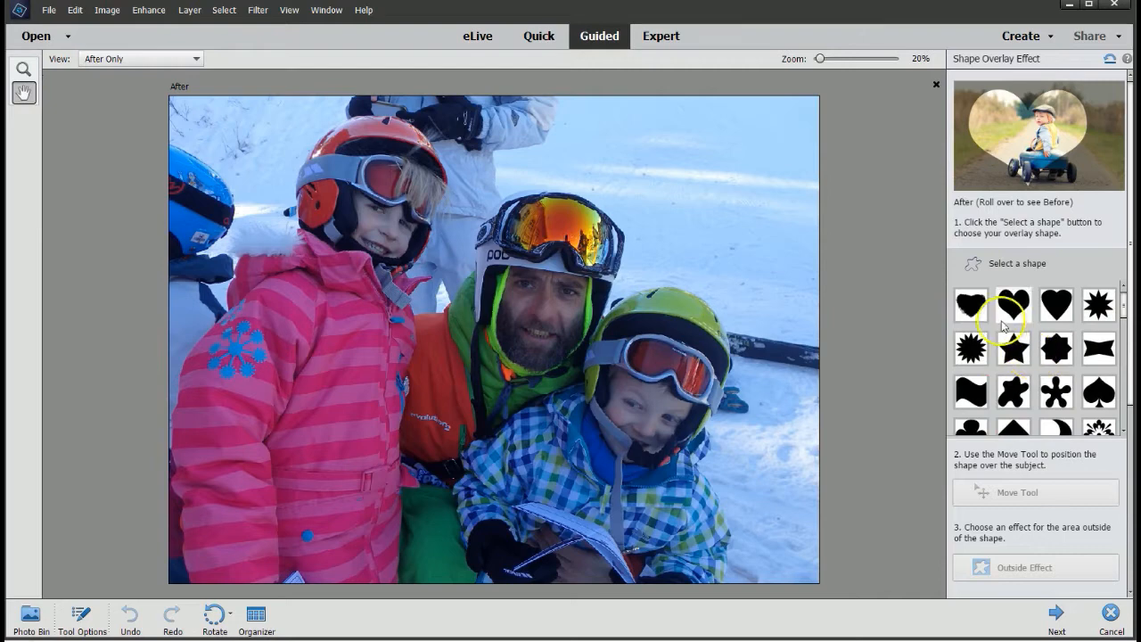
{"action": "scroll", "coordinate": [1050, 360], "scroll_direction": "down", "scroll_amount": 2}
{"action": "scroll", "coordinate": [1051, 401], "scroll_direction": "down", "scroll_amount": 3}
{"action": "scroll", "coordinate": [1050, 403], "scroll_direction": "down", "scroll_amount": 2}
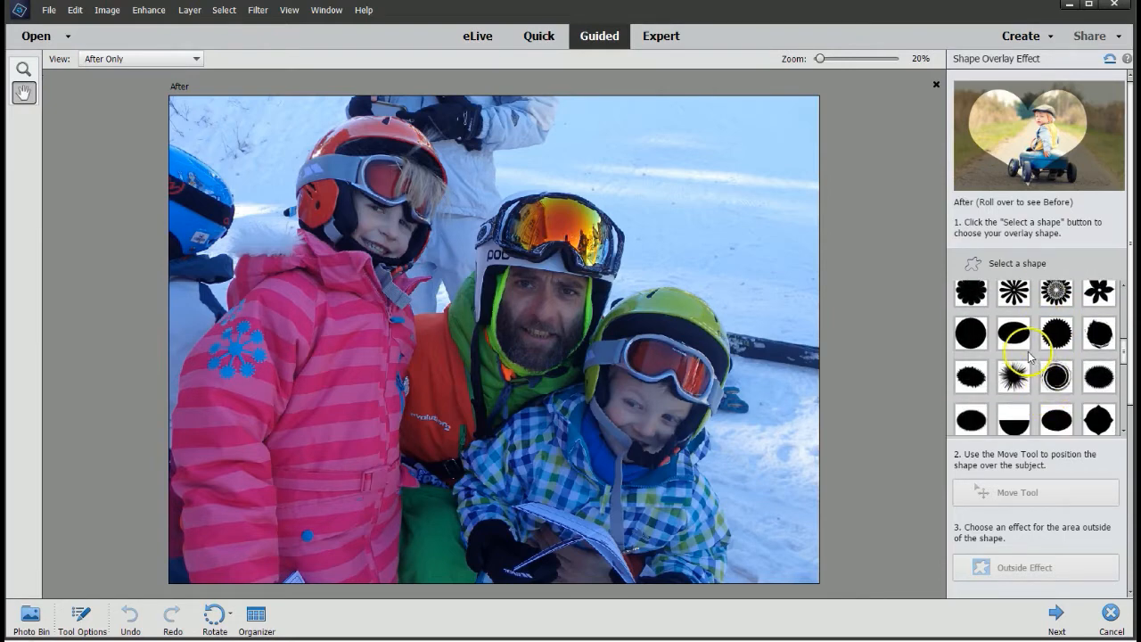
{"action": "scroll", "coordinate": [1031, 410], "scroll_direction": "down", "scroll_amount": 1}
{"action": "scroll", "coordinate": [1032, 410], "scroll_direction": "down", "scroll_amount": 4}
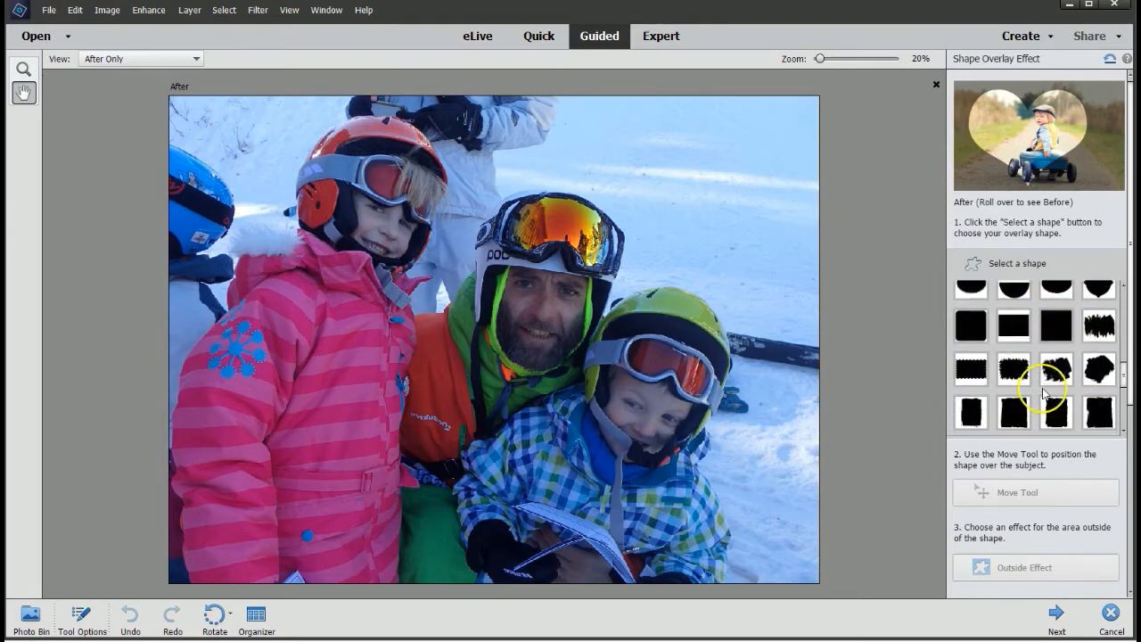
{"action": "scroll", "coordinate": [1098, 383], "scroll_direction": "down", "scroll_amount": 4}
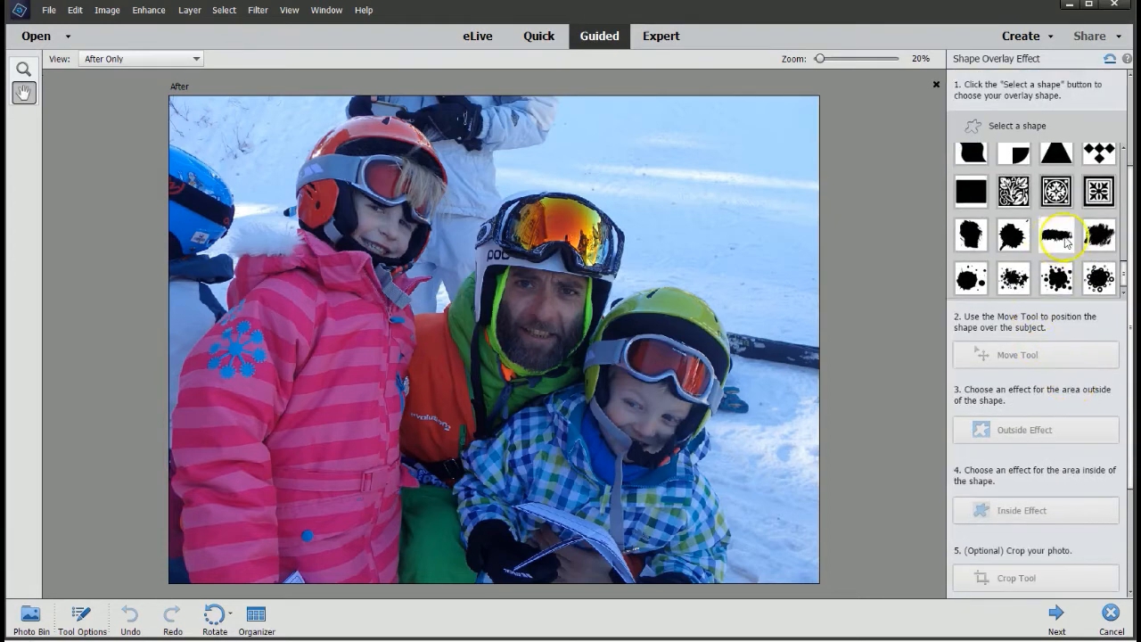
{"action": "scroll", "coordinate": [1050, 263], "scroll_direction": "up", "scroll_amount": 10}
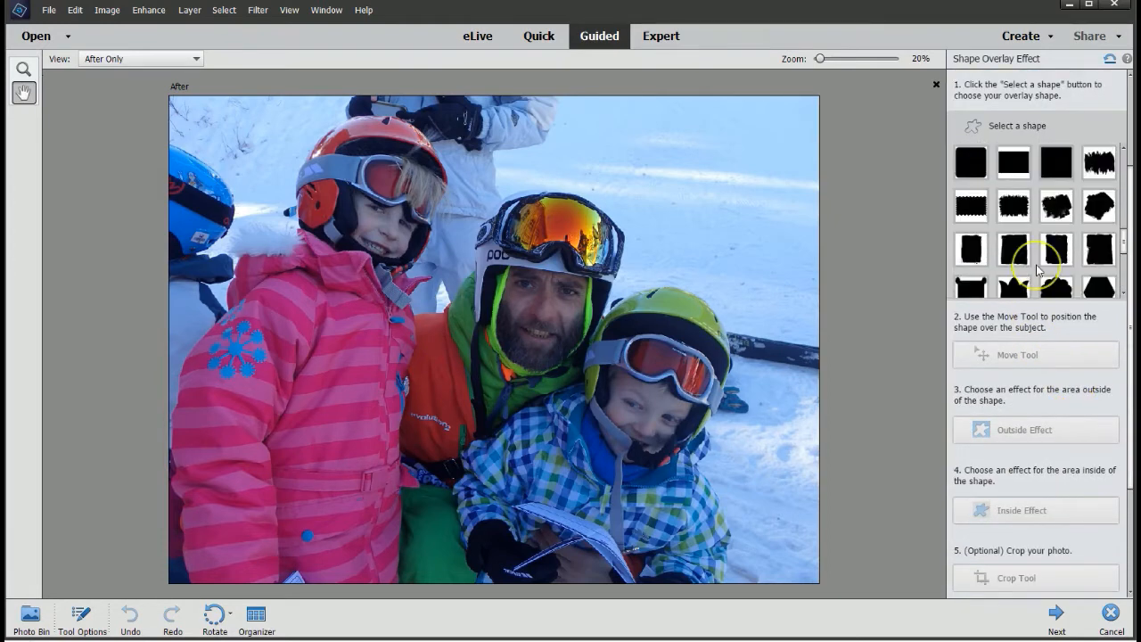
{"action": "scroll", "coordinate": [1037, 270], "scroll_direction": "up", "scroll_amount": 3}
{"action": "left_click", "coordinate": [1017, 306]}
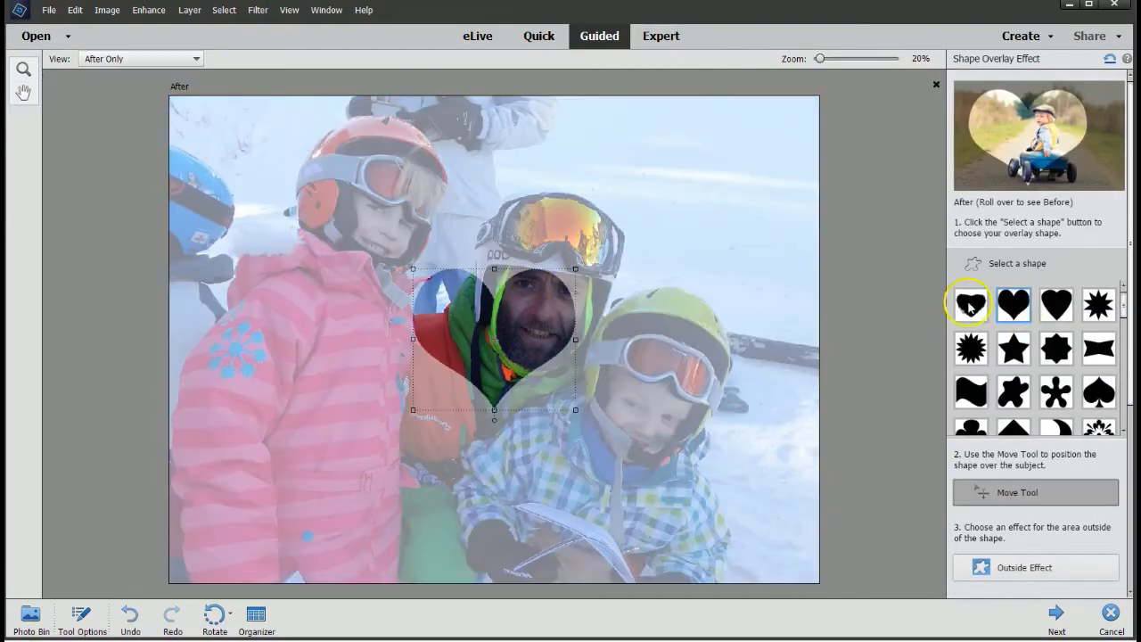
Enlarge and adjust the heart overlay so it frames all three skiers, and commit the transformation.
{"action": "left_click_drag", "start_coordinate": [414, 268], "coordinate": [223, 144]}
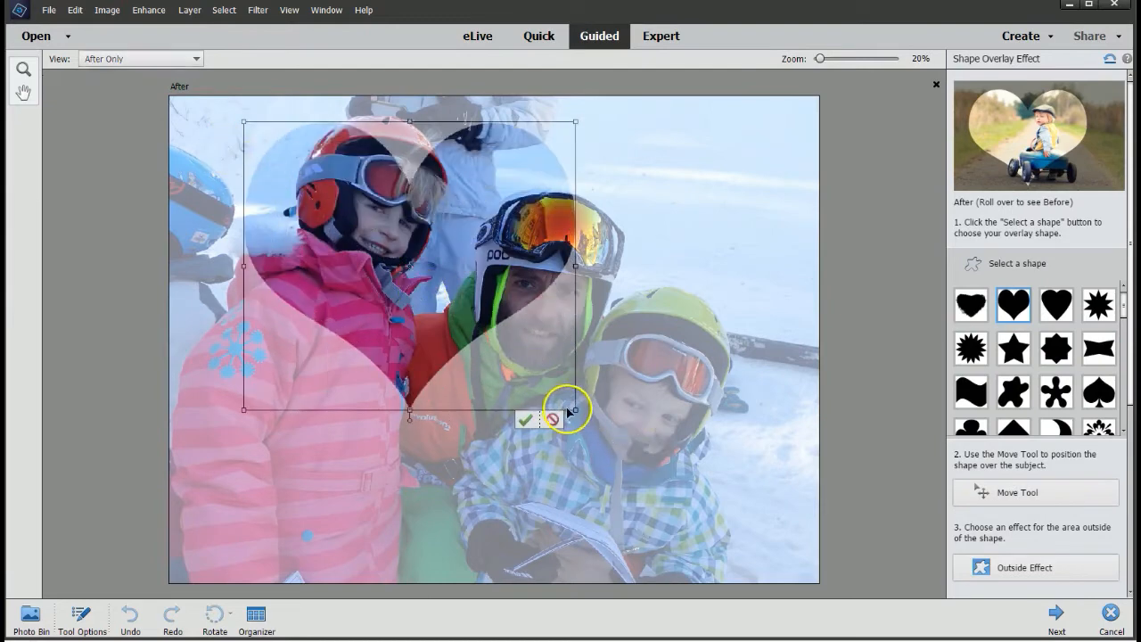
{"action": "left_click_drag", "start_coordinate": [573, 409], "coordinate": [775, 565]}
{"action": "left_click_drag", "start_coordinate": [506, 121], "coordinate": [506, 161]}
{"action": "left_click_drag", "start_coordinate": [770, 370], "coordinate": [782, 369]}
{"action": "left_click_drag", "start_coordinate": [244, 369], "coordinate": [230, 370]}
{"action": "left_click_drag", "start_coordinate": [504, 161], "coordinate": [506, 145]}
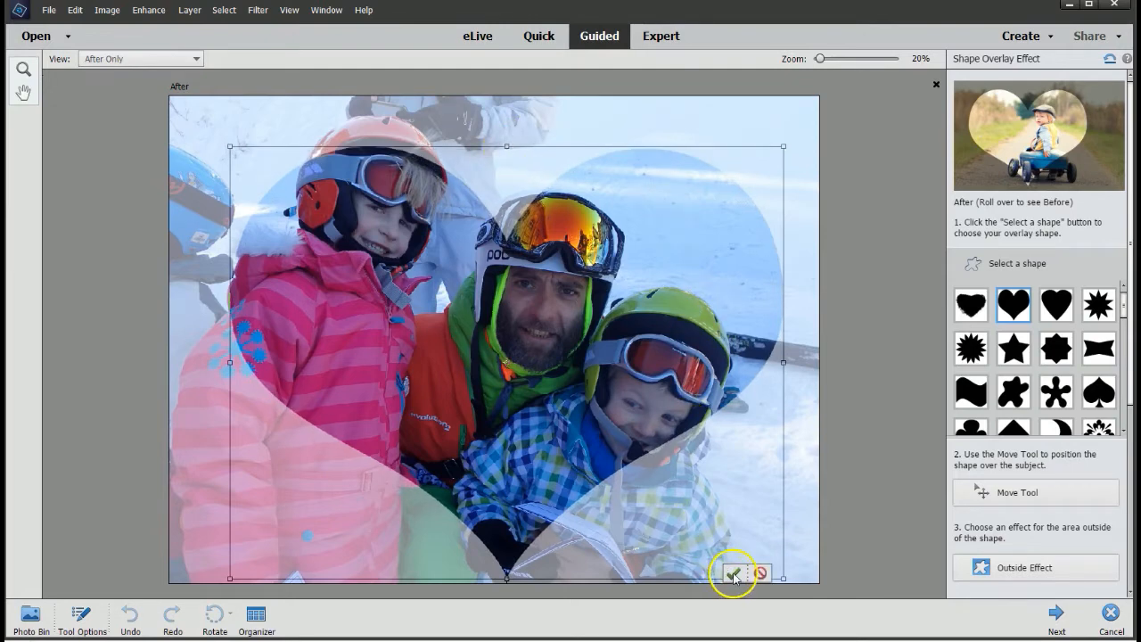
{"action": "left_click", "coordinate": [733, 575]}
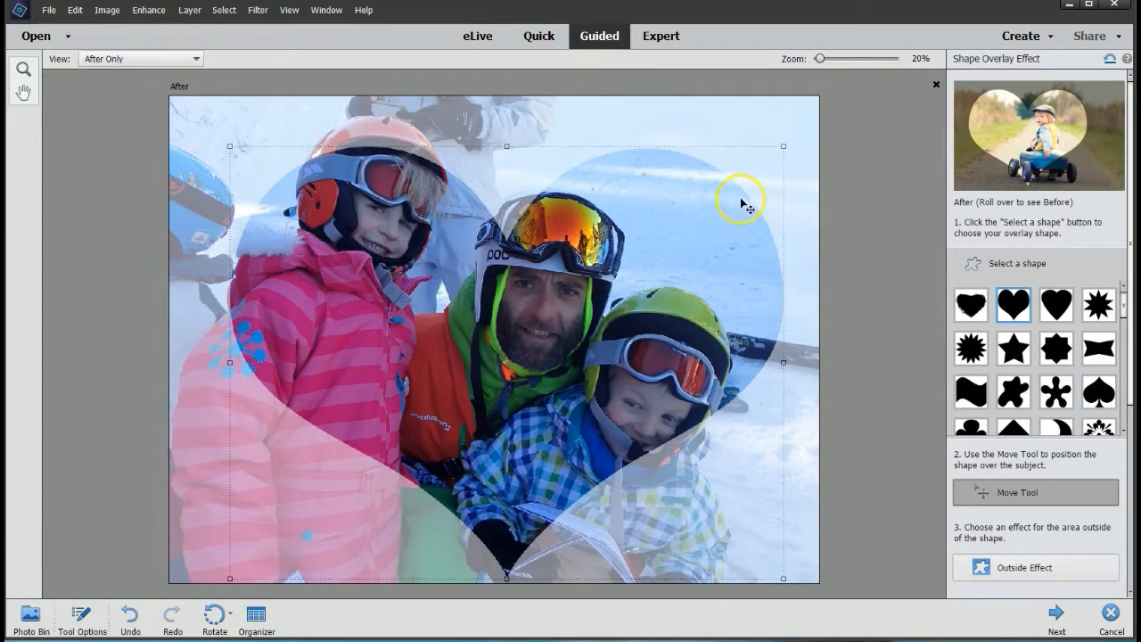
Open the effect choices for the area outside the heart.
{"action": "scroll", "coordinate": [975, 428], "scroll_direction": "down", "scroll_amount": 5}
{"action": "scroll", "coordinate": [983, 471], "scroll_direction": "down", "scroll_amount": 3}
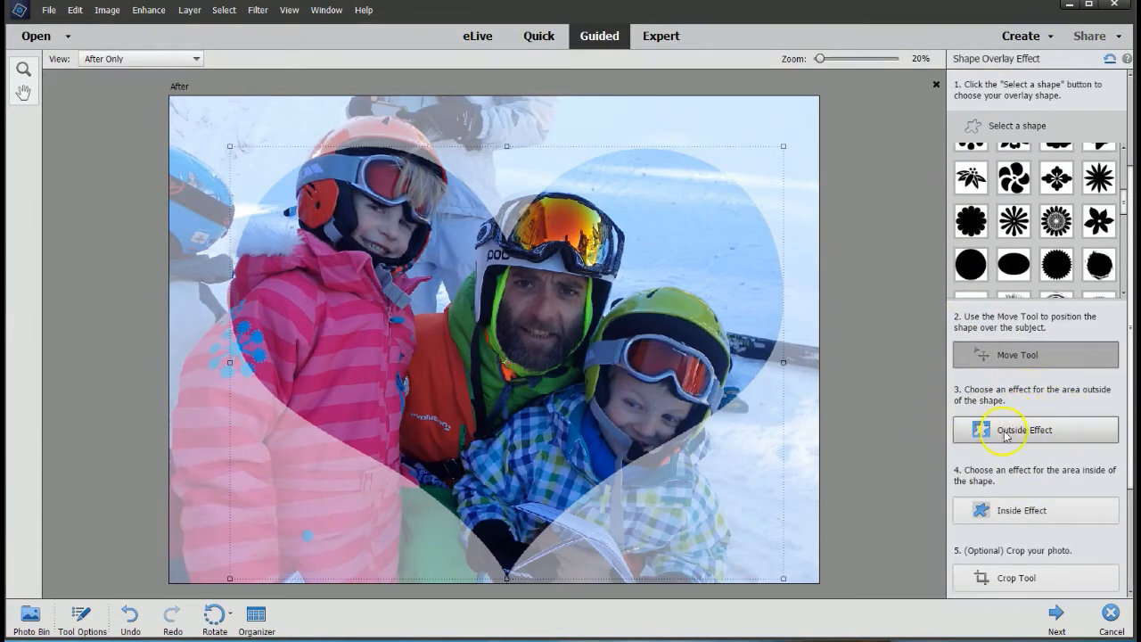
{"action": "left_click", "coordinate": [1037, 433]}
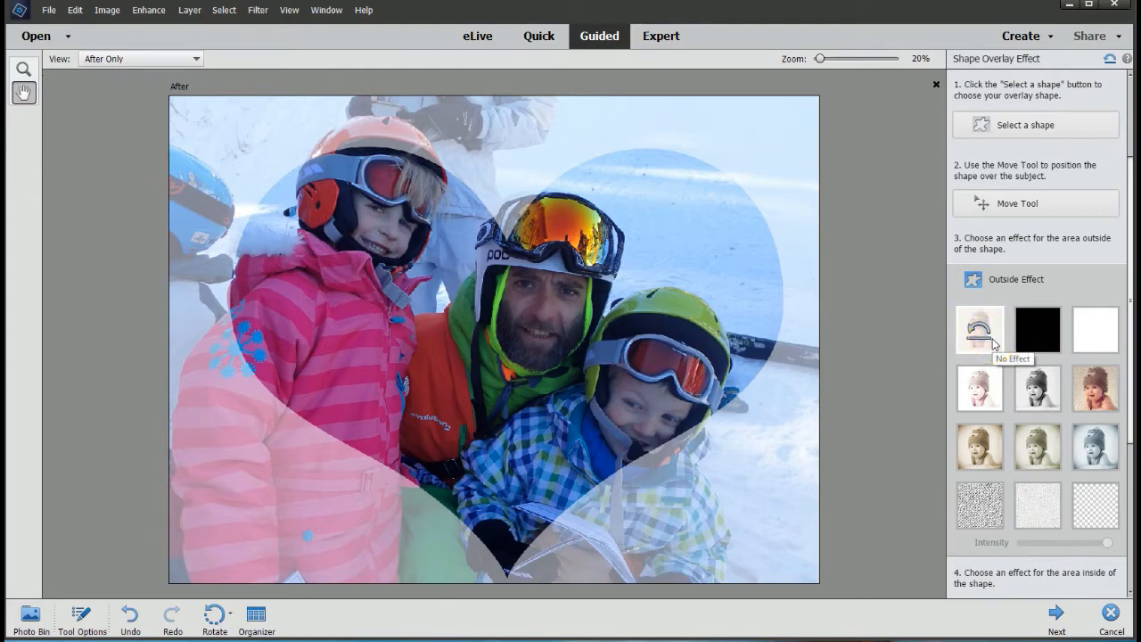
Try the solid black, solid white, bright high-contrast, black-and-white and painted-stroke effects outside the heart.
{"action": "left_click", "coordinate": [1053, 336]}
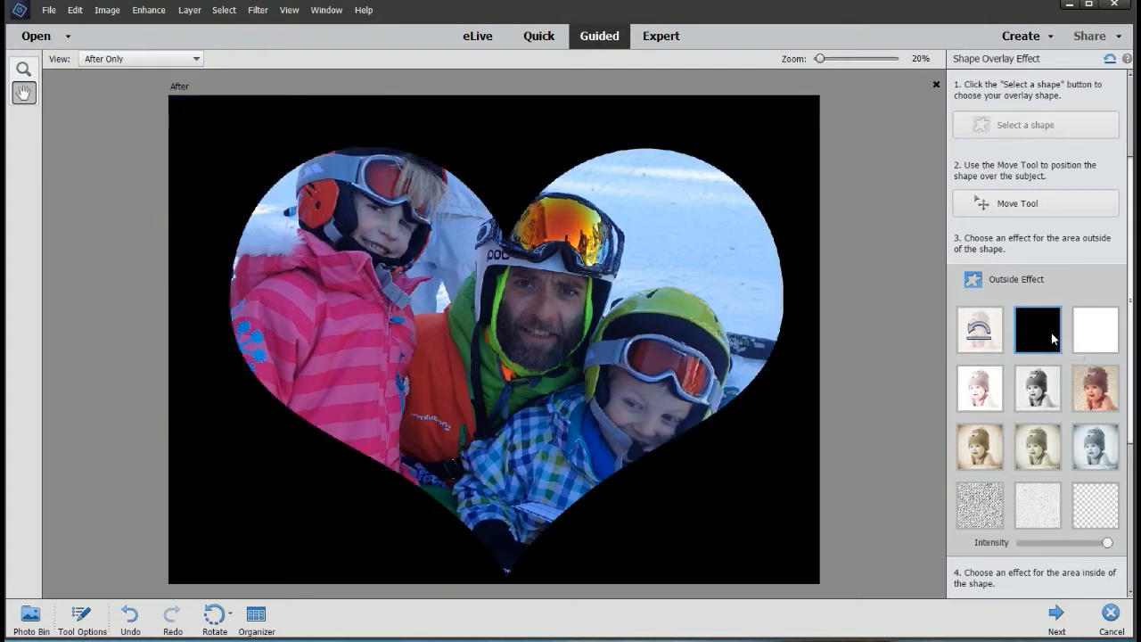
{"action": "left_click", "coordinate": [1098, 336]}
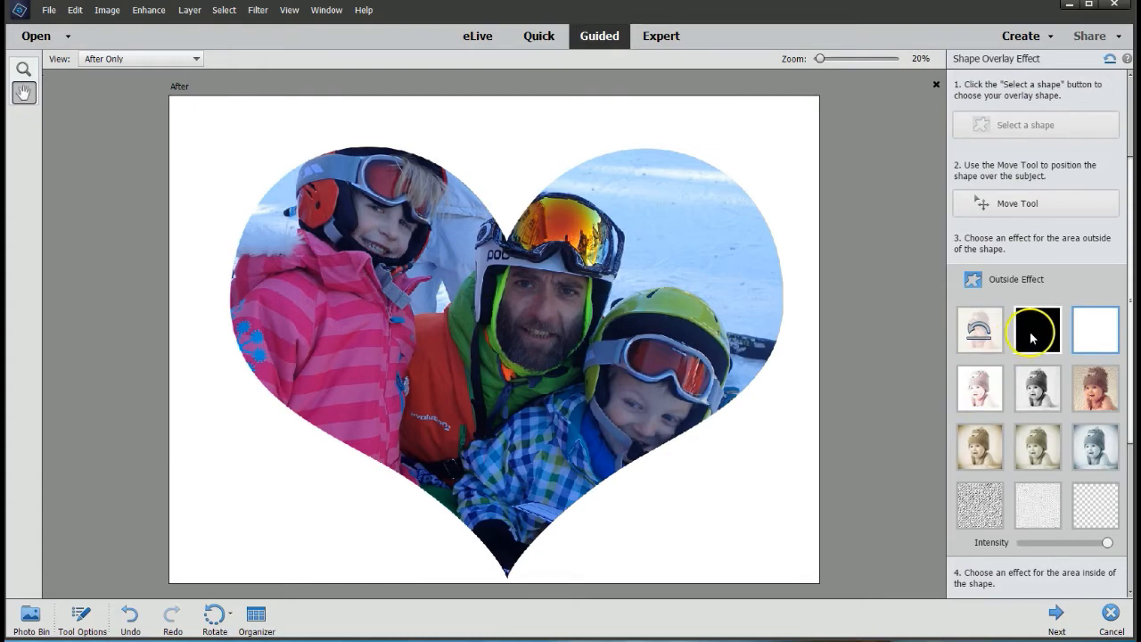
{"action": "left_click", "coordinate": [981, 397]}
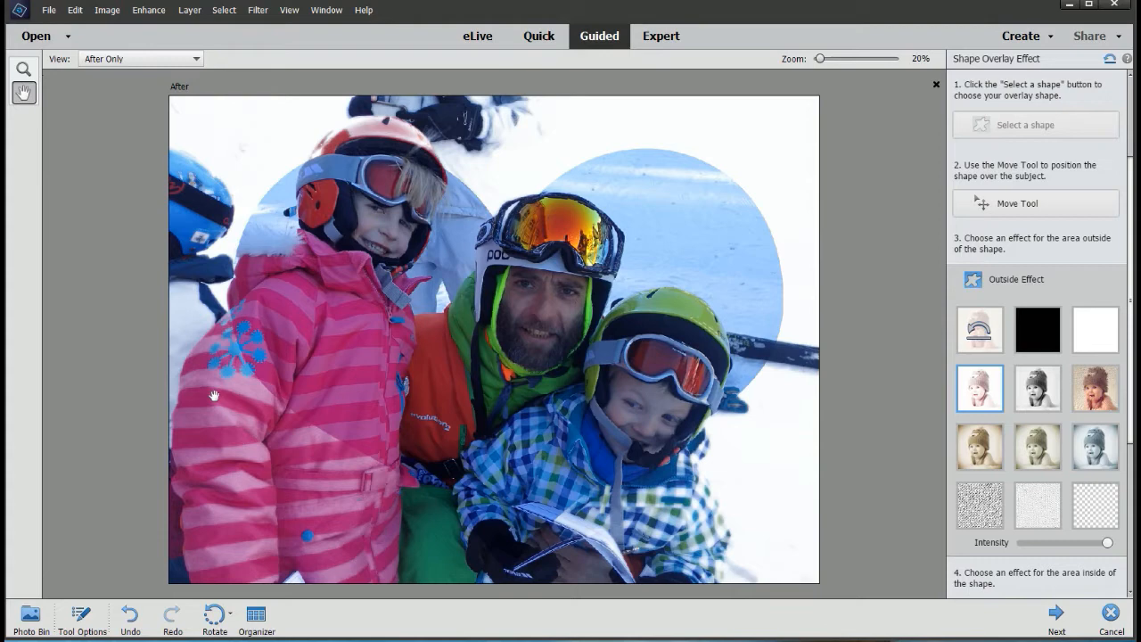
{"action": "left_click", "coordinate": [1054, 395]}
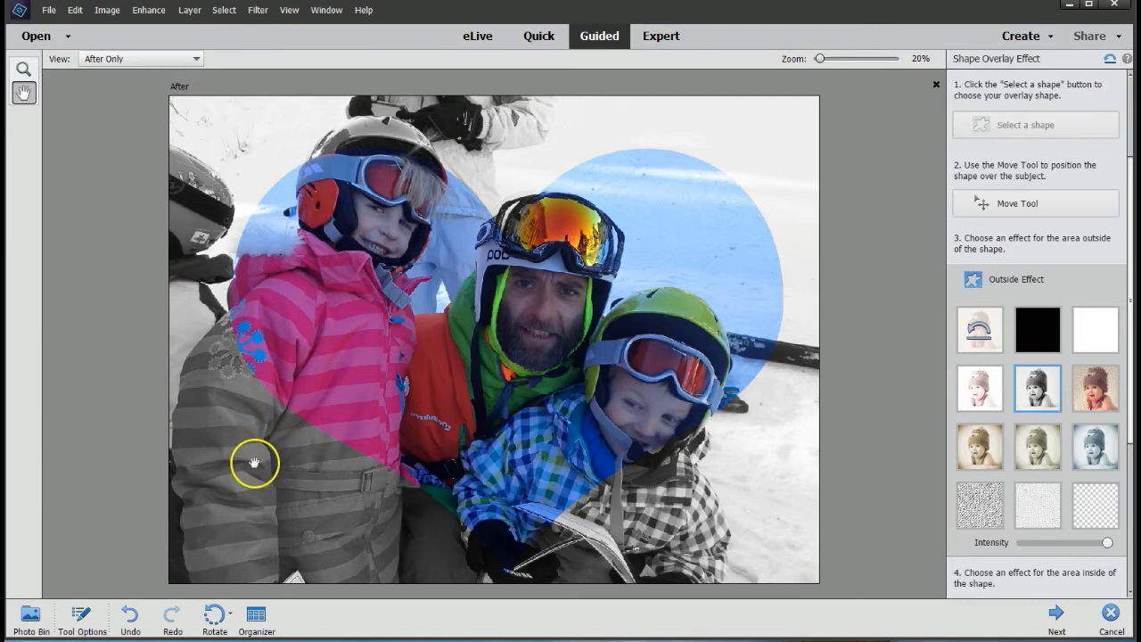
{"action": "left_click", "coordinate": [1088, 393]}
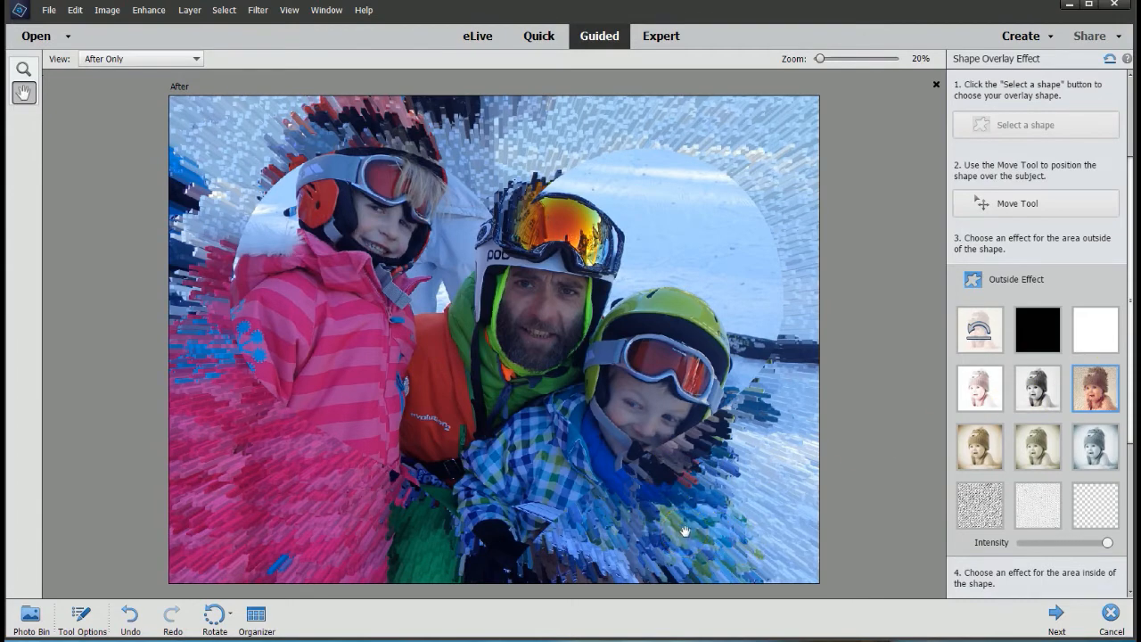
Try the three tinted vintage effects, two brownish and one cool blue, on the area outside the heart.
{"action": "left_click", "coordinate": [986, 454]}
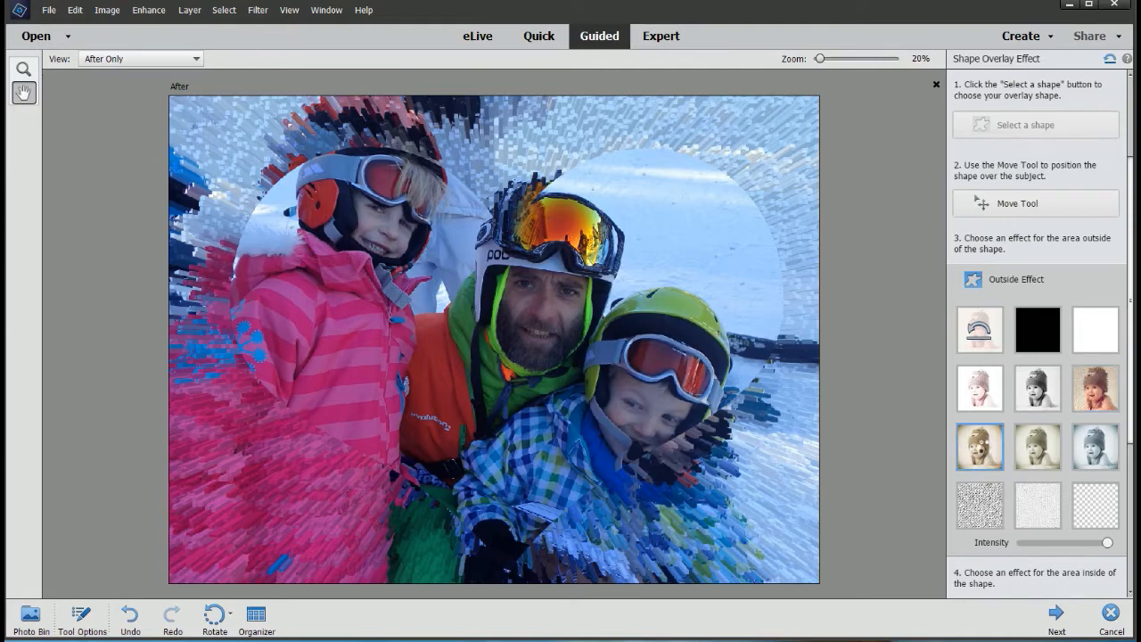
{"action": "left_click", "coordinate": [985, 451]}
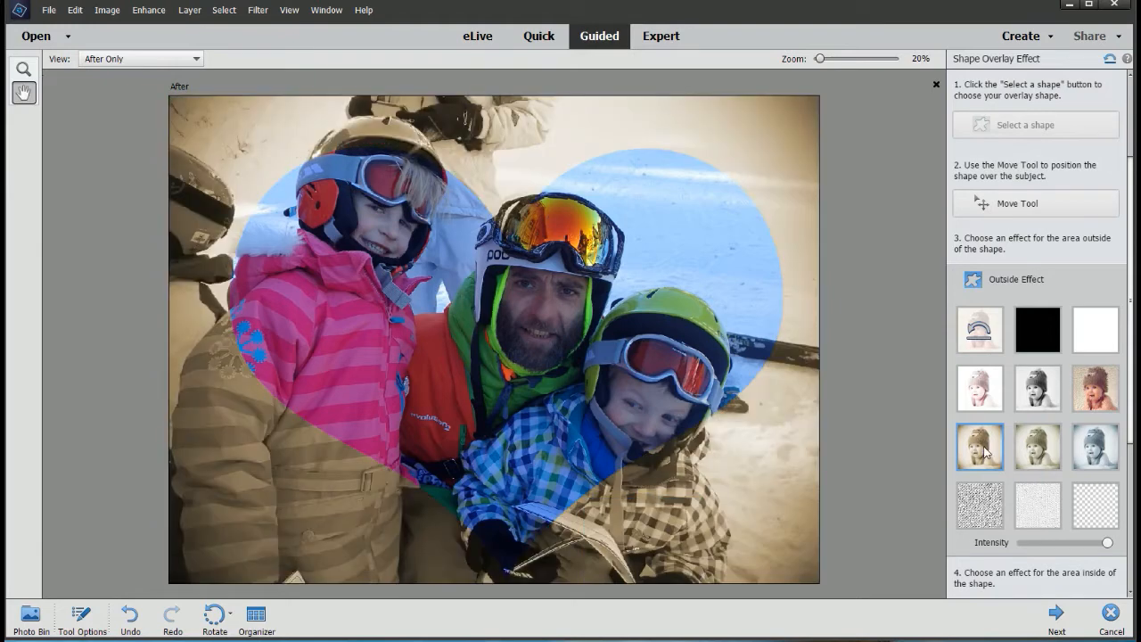
{"action": "left_click", "coordinate": [1048, 448]}
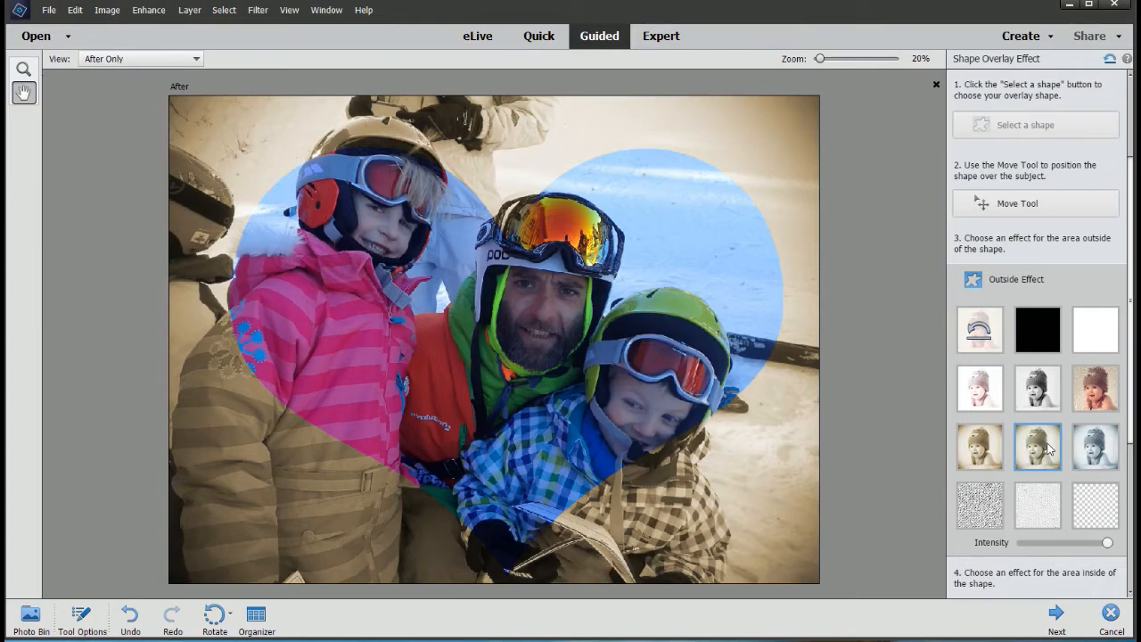
{"action": "left_click", "coordinate": [1109, 452]}
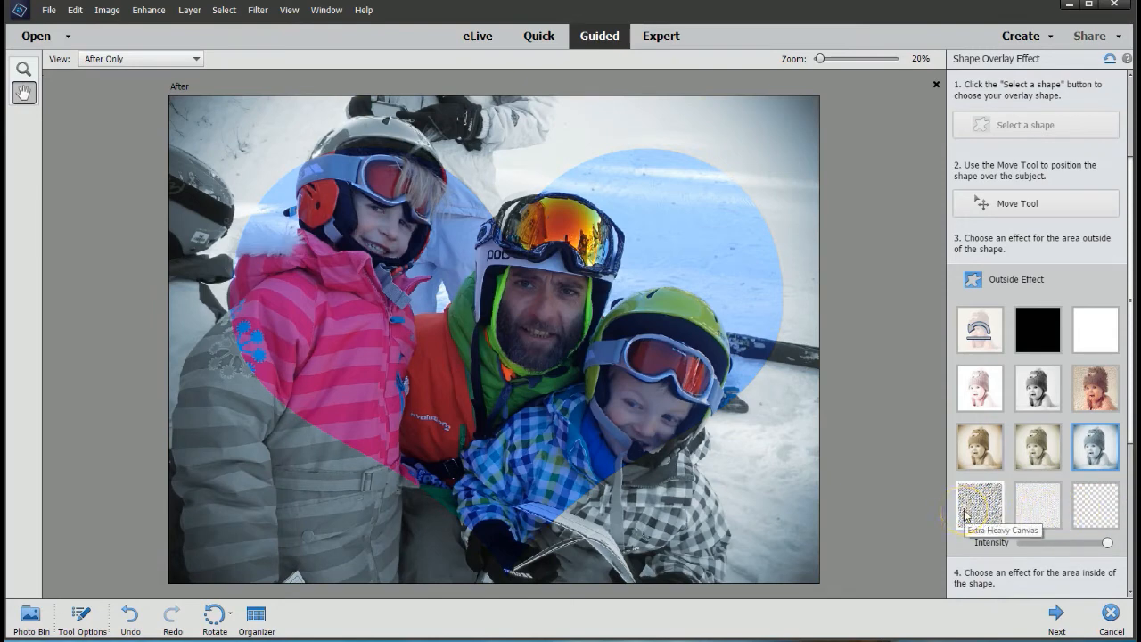
Try the Extra Heavy Canvas, light paper texture and transparent backgrounds outside the heart.
{"action": "left_click", "coordinate": [965, 515]}
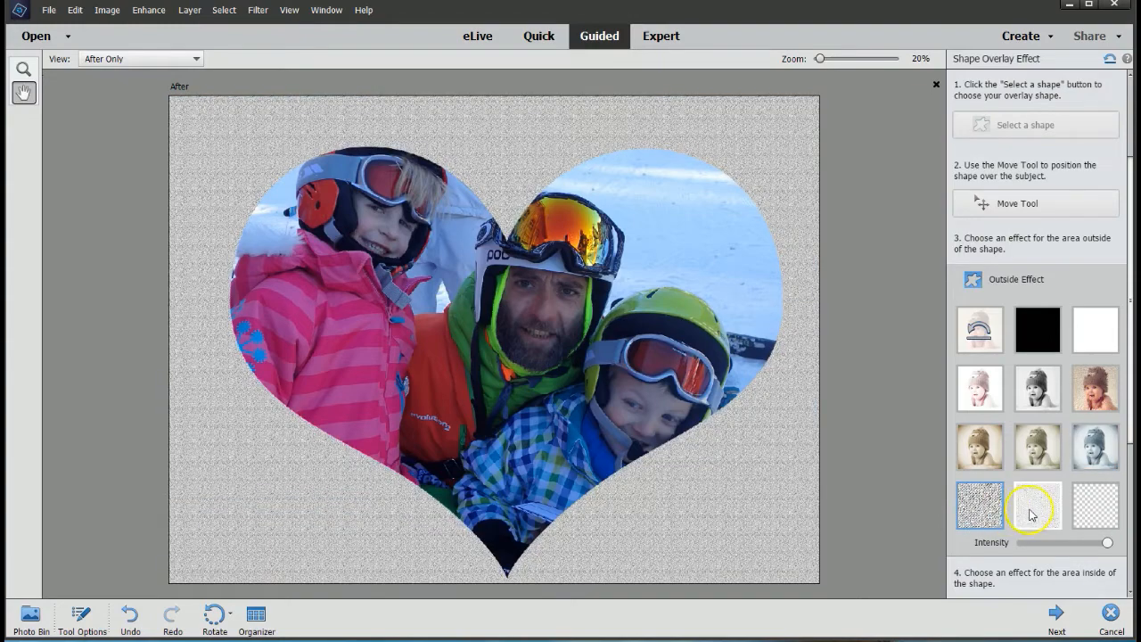
{"action": "left_click", "coordinate": [1031, 515]}
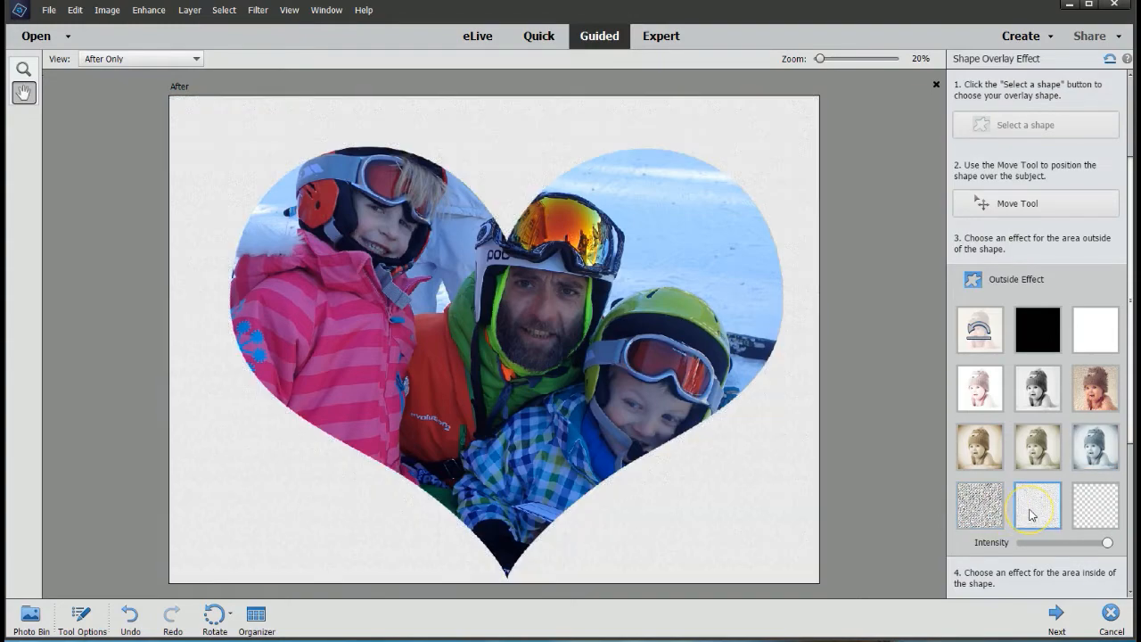
{"action": "left_click", "coordinate": [1087, 507]}
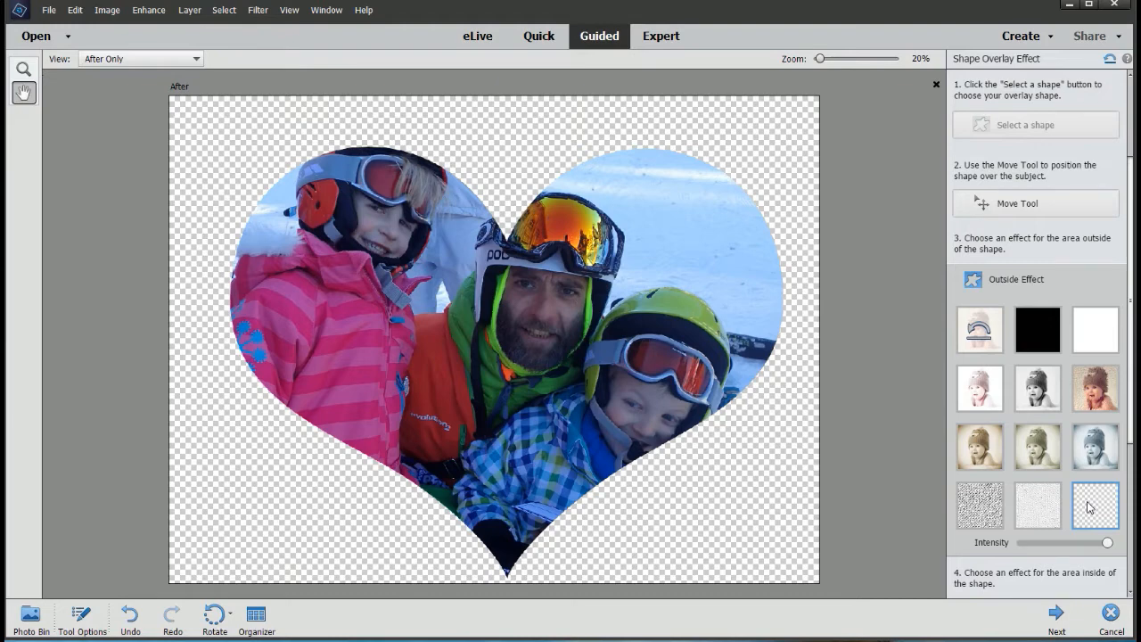
Apply the painted-stroke effect outside the heart, test a lower intensity and set it back to maximum.
{"action": "left_click", "coordinate": [1092, 404]}
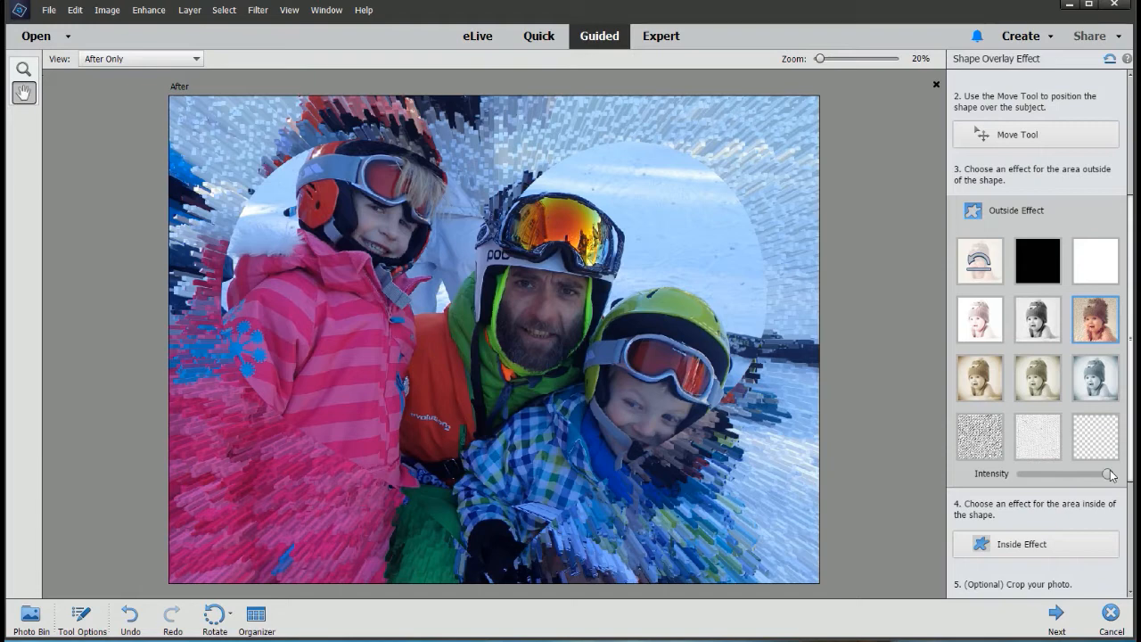
{"action": "left_click_drag", "start_coordinate": [1109, 474], "coordinate": [1049, 476]}
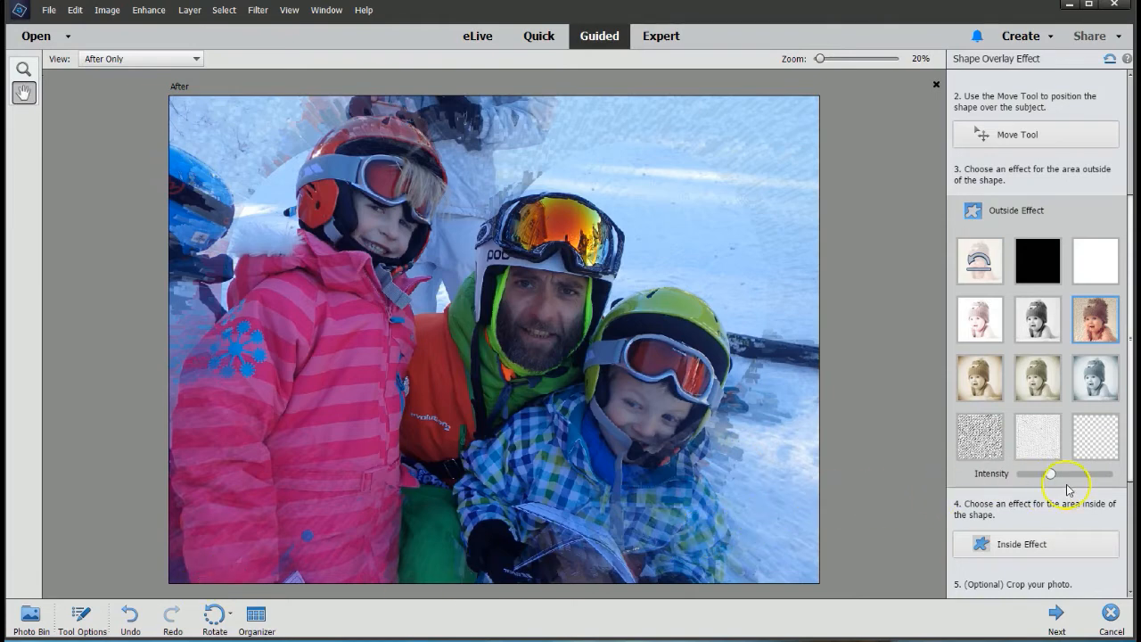
{"action": "left_click_drag", "start_coordinate": [1053, 480], "coordinate": [1113, 473]}
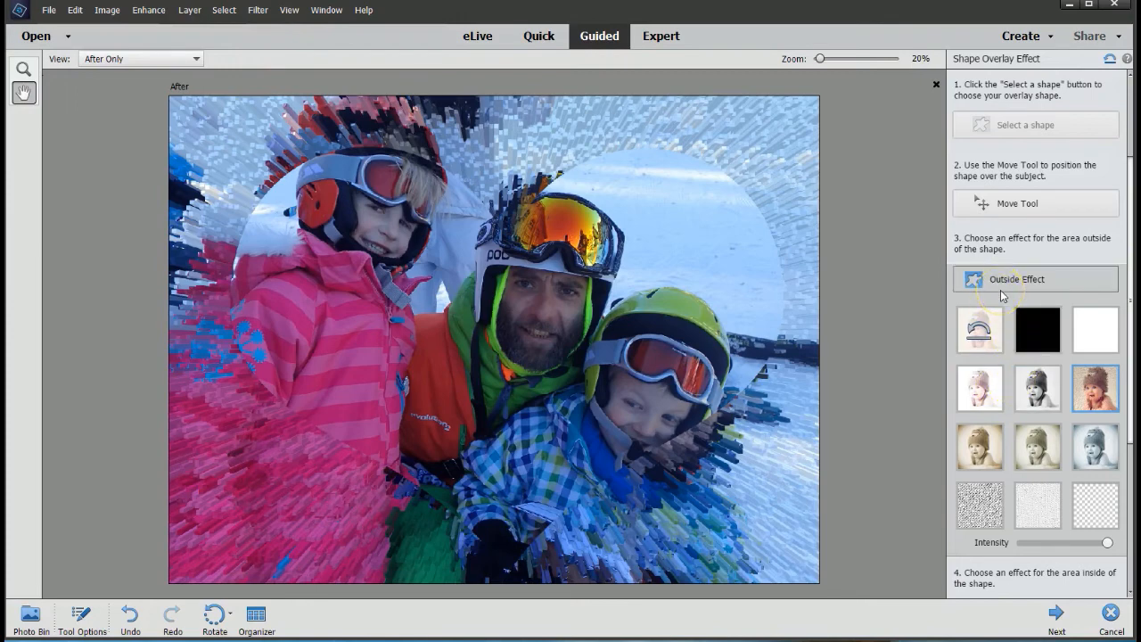
Open the effect choices for the area inside the heart and choose No Effect.
{"action": "scroll", "coordinate": [1016, 312], "scroll_direction": "down", "scroll_amount": 5}
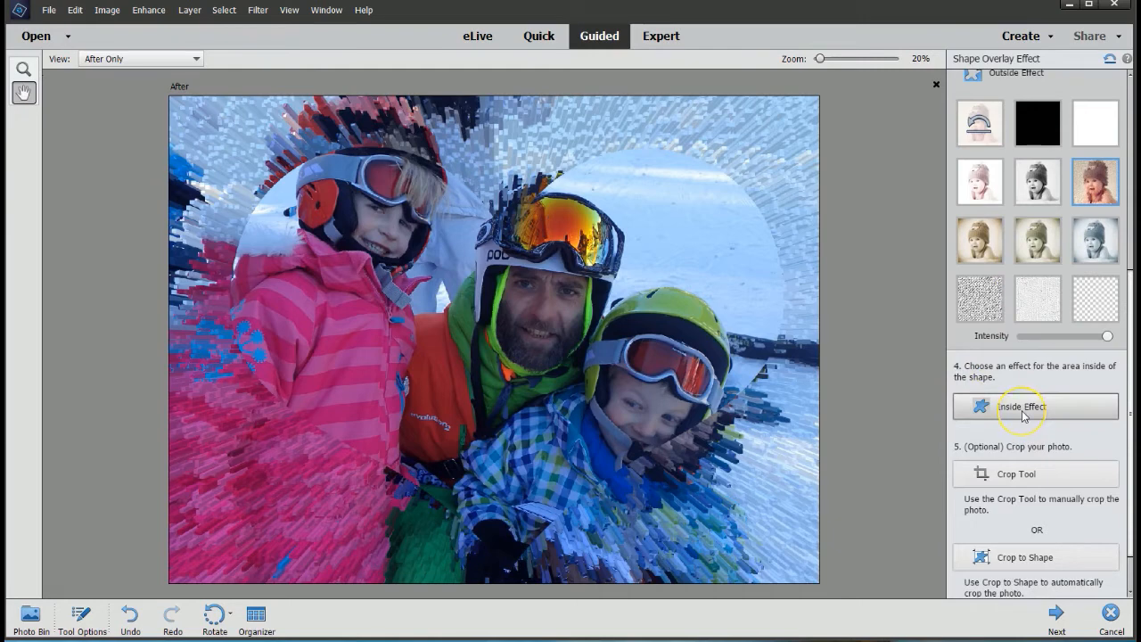
{"action": "left_click", "coordinate": [1040, 414]}
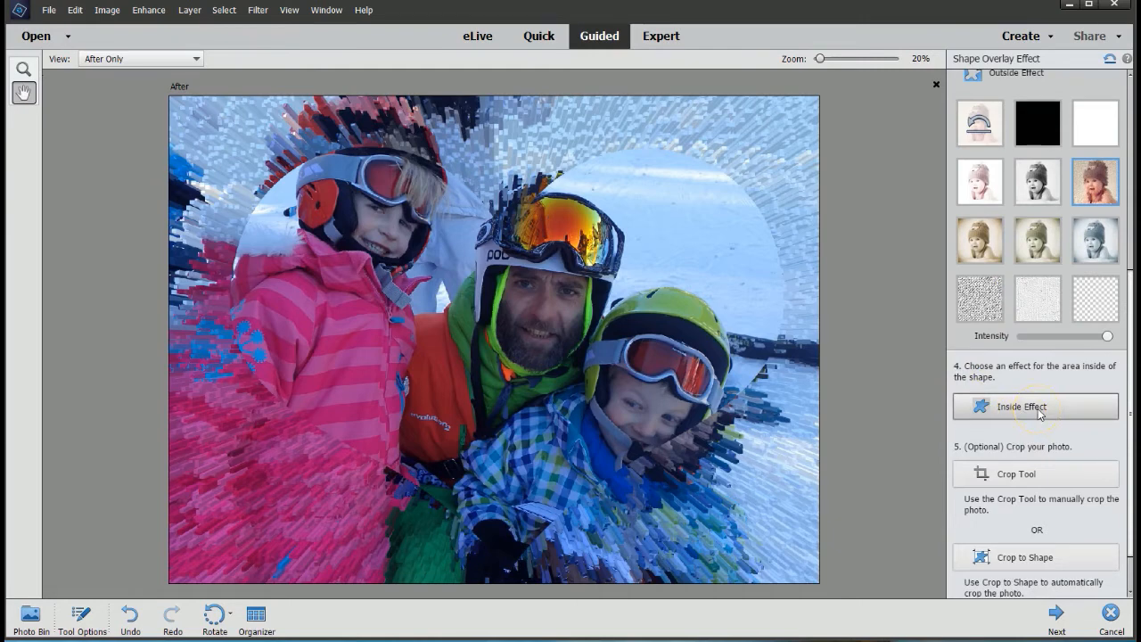
{"action": "left_click", "coordinate": [1088, 249]}
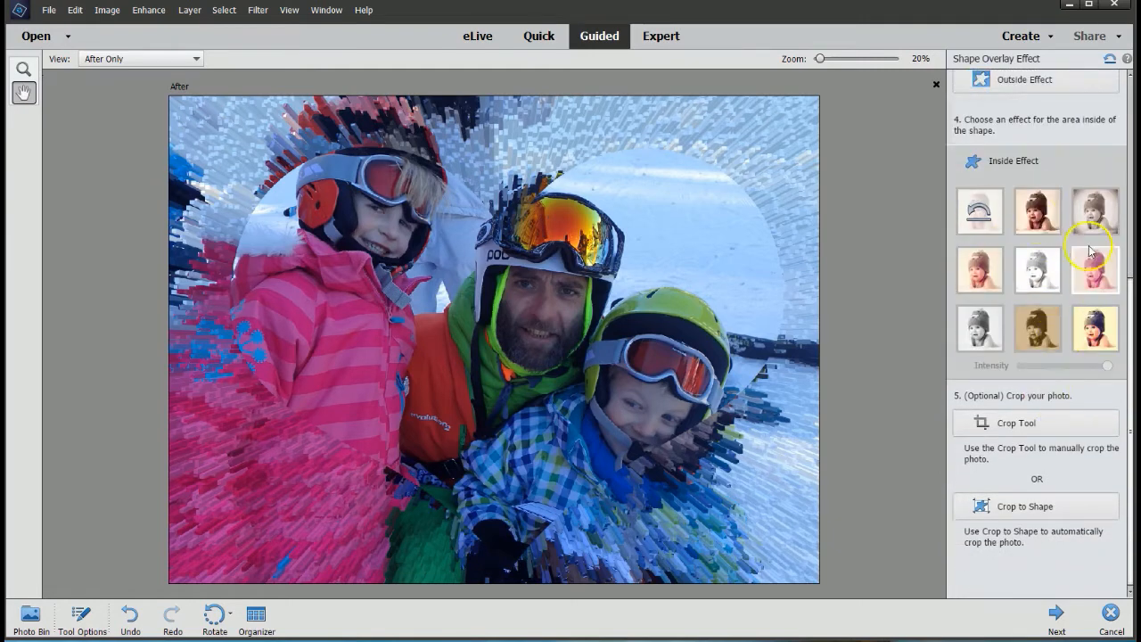
{"action": "left_click", "coordinate": [982, 331]}
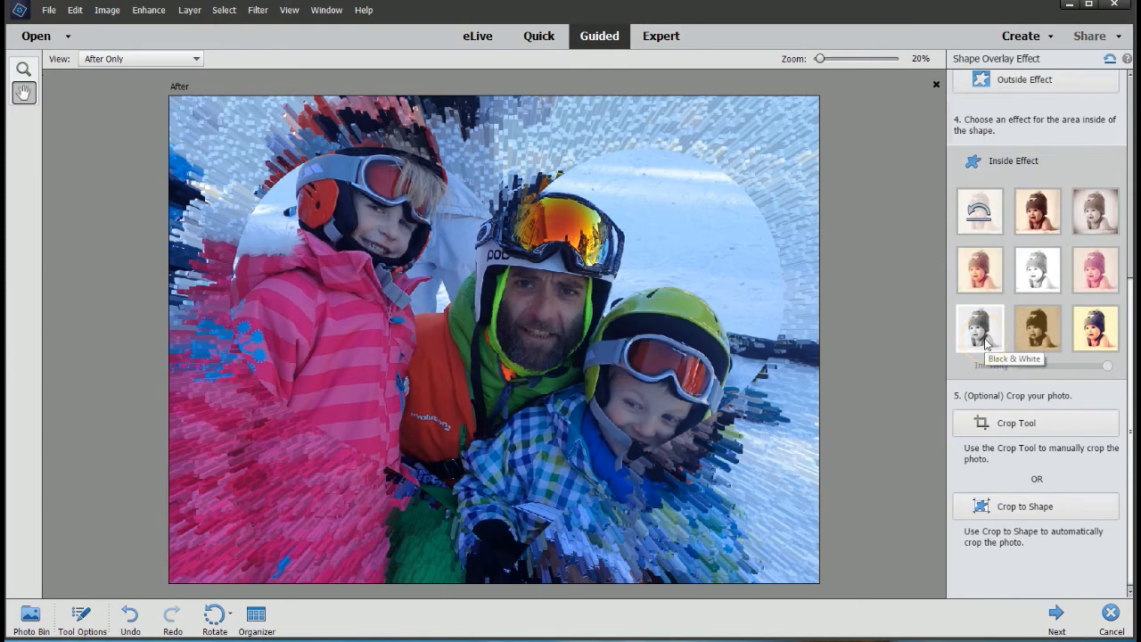
{"action": "left_click", "coordinate": [990, 224]}
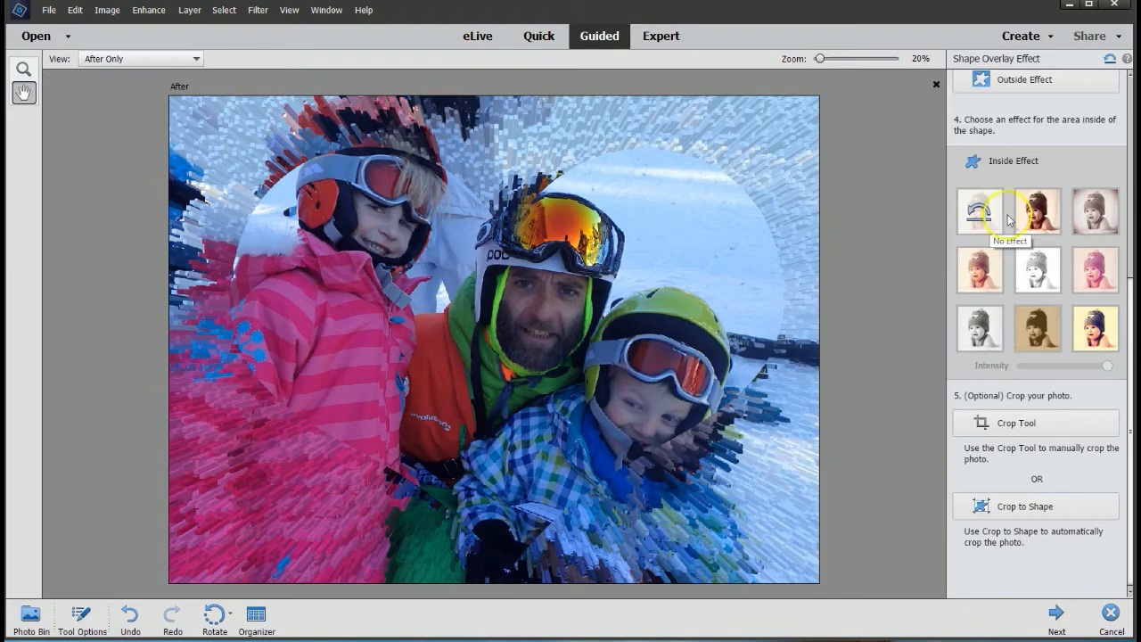
Try the muted brown, No Effect, faded monochrome, Spring and pencil-sketch effects on the area inside the heart.
{"action": "left_click", "coordinate": [1055, 203]}
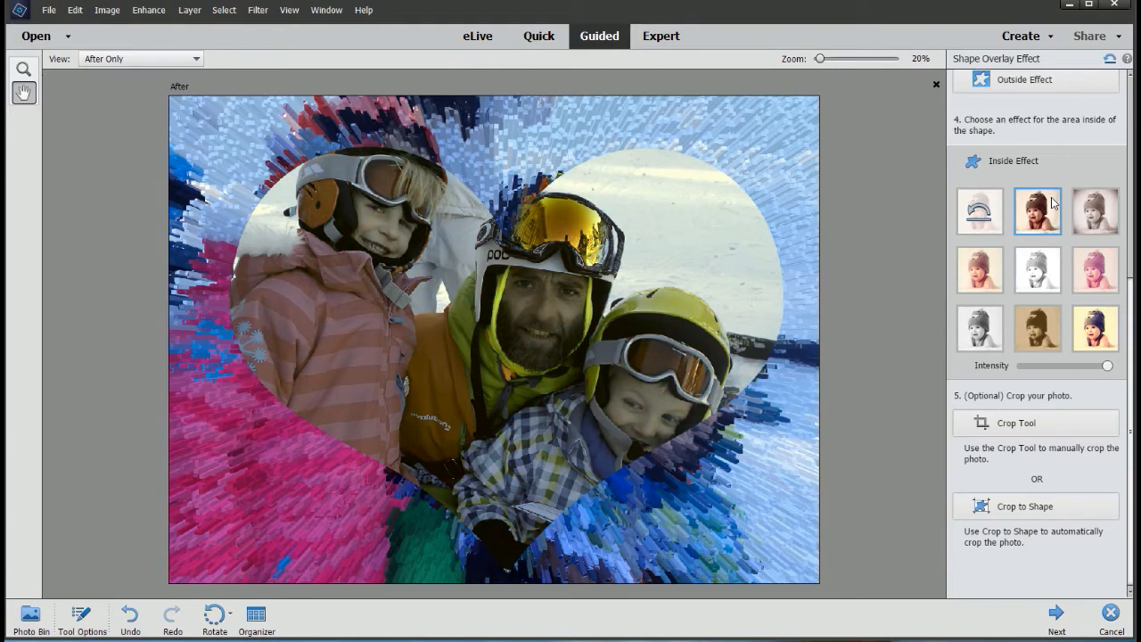
{"action": "left_click", "coordinate": [997, 207]}
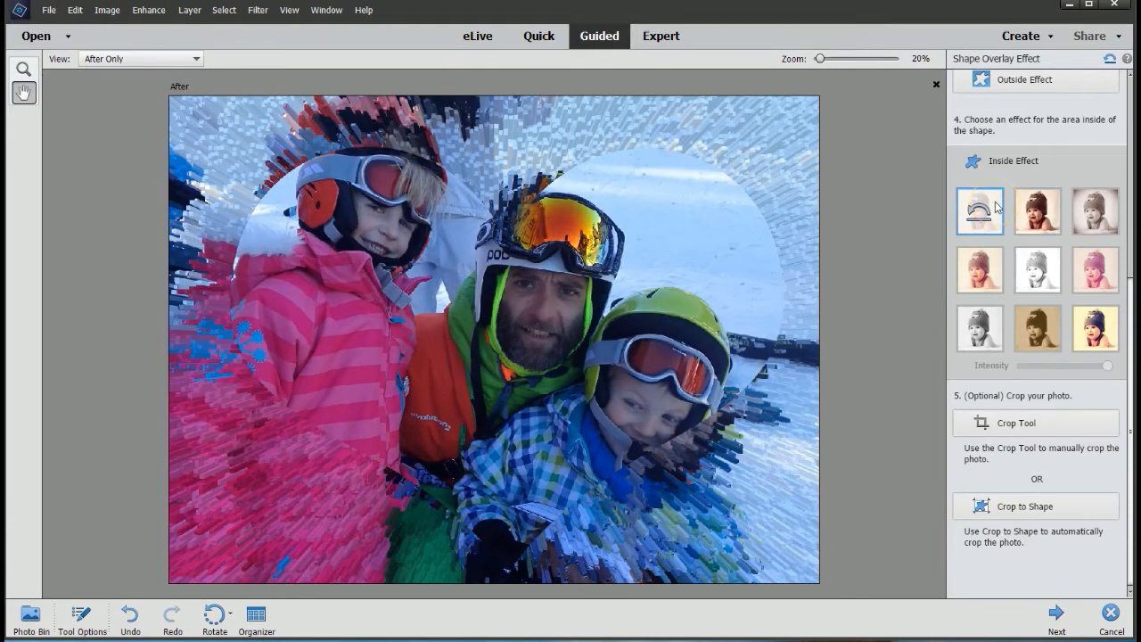
{"action": "left_click", "coordinate": [1111, 230]}
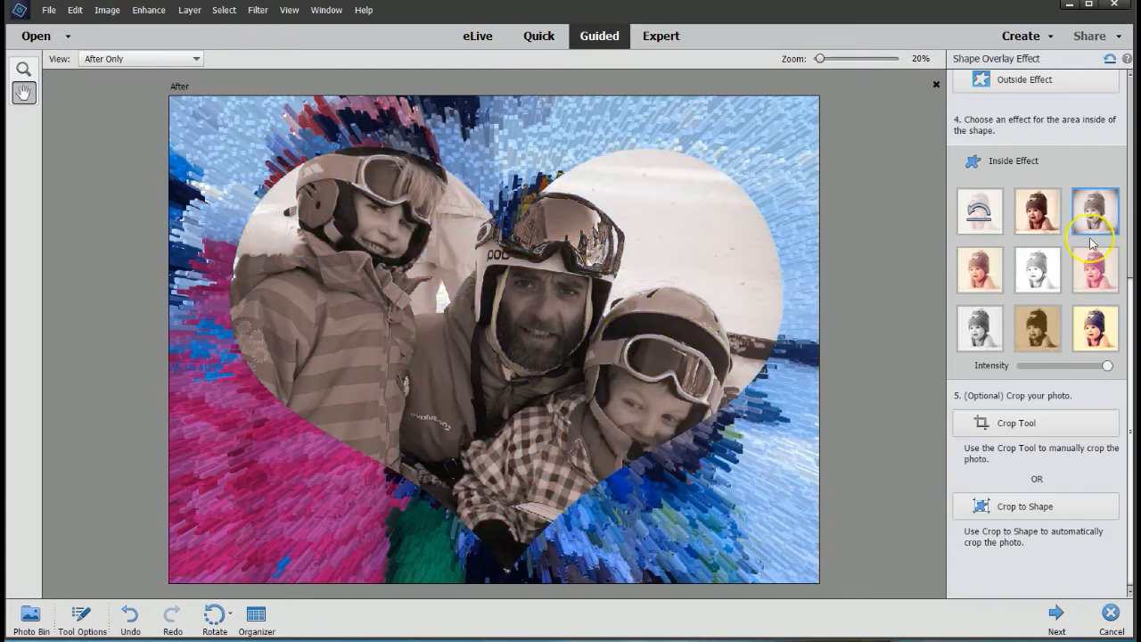
{"action": "left_click", "coordinate": [973, 271]}
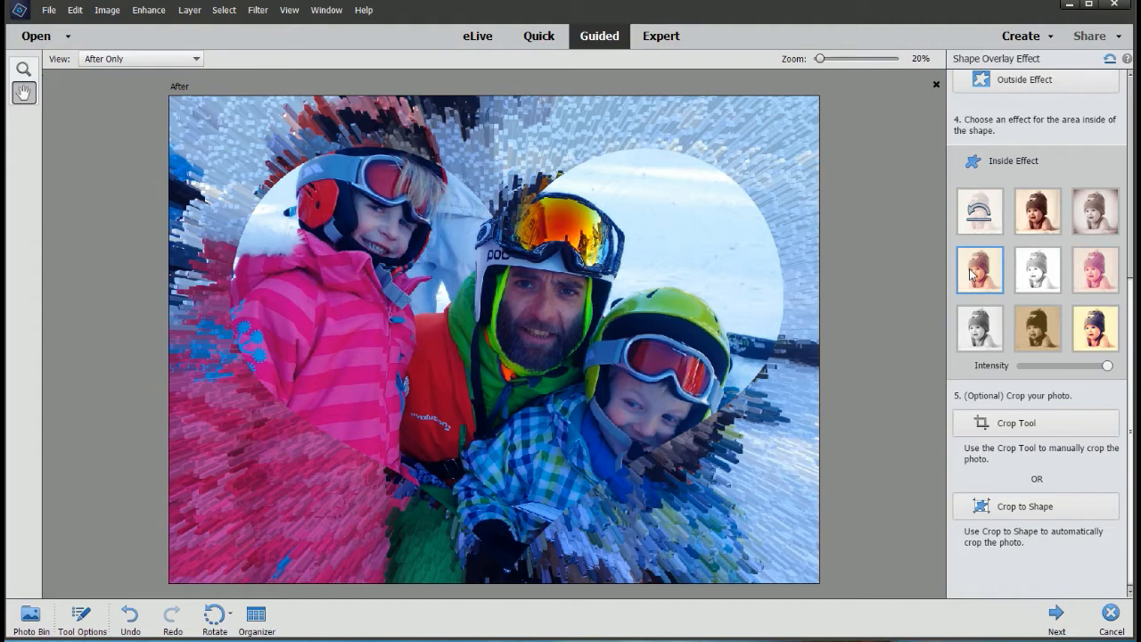
{"action": "left_click", "coordinate": [1045, 265]}
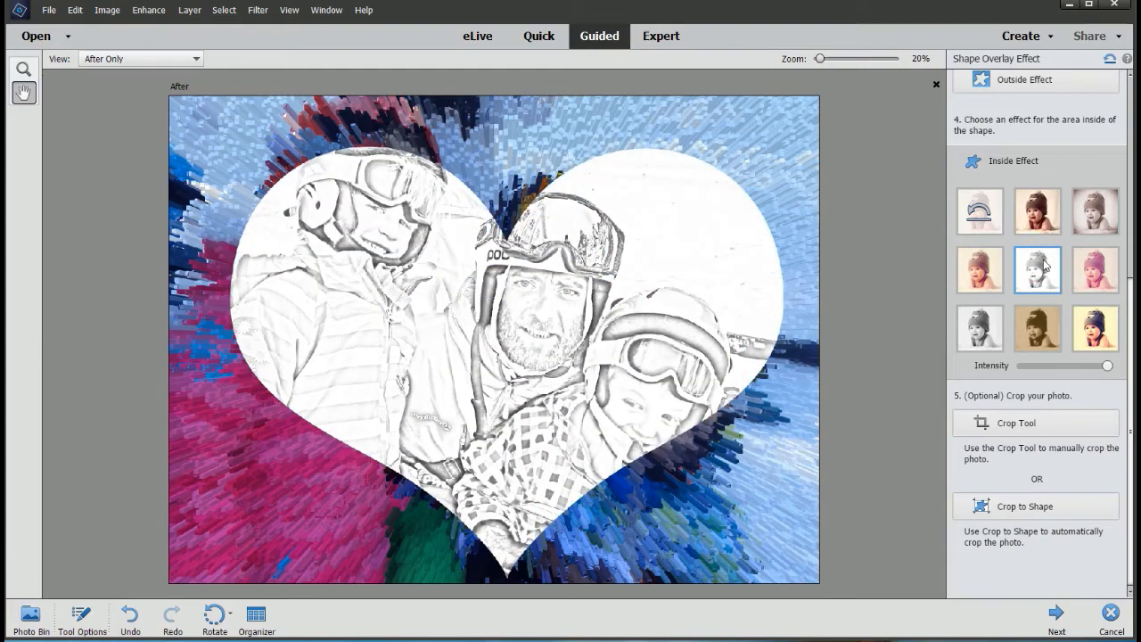
Try the pink-tinted, black-and-white, sepia and high-contrast yellowish effects on the area inside the heart.
{"action": "left_click", "coordinate": [1091, 269]}
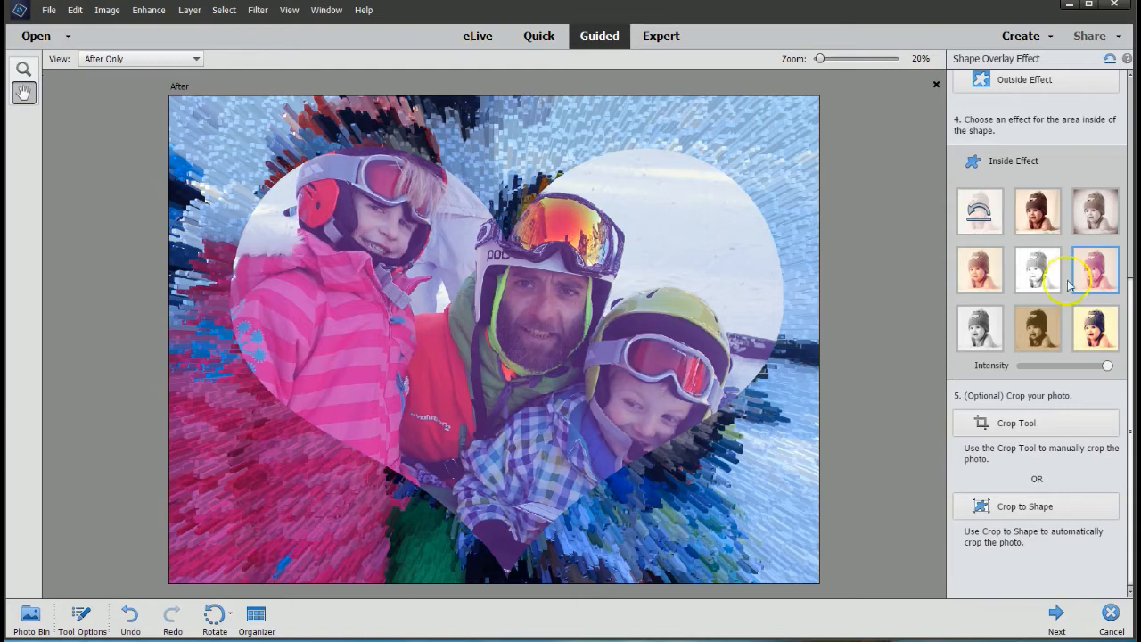
{"action": "left_click", "coordinate": [990, 331]}
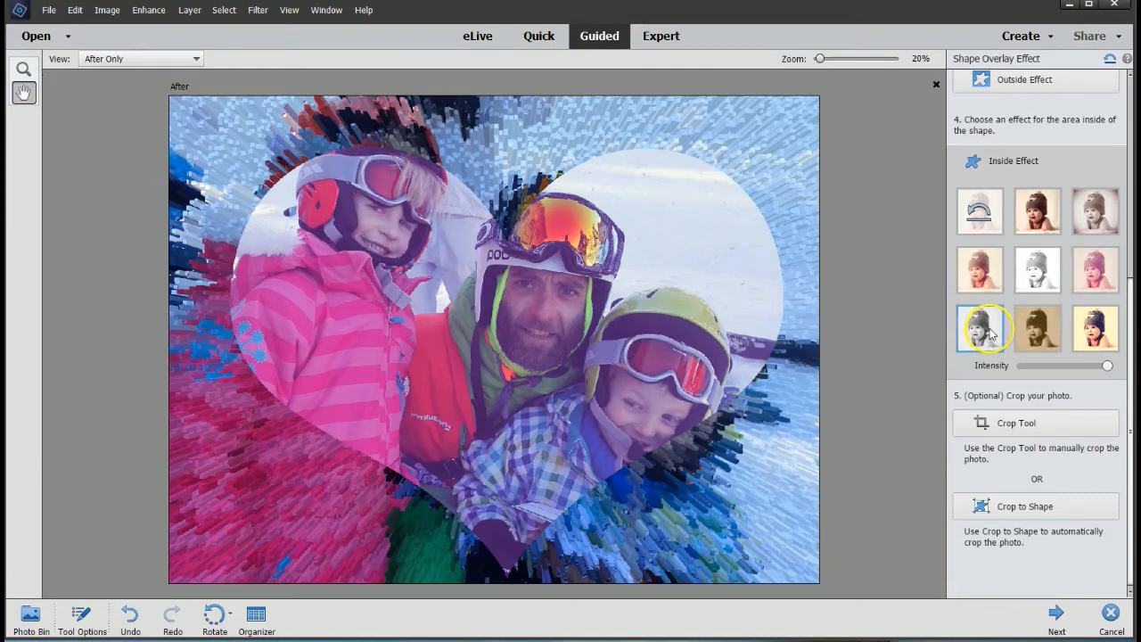
{"action": "left_click", "coordinate": [1037, 339]}
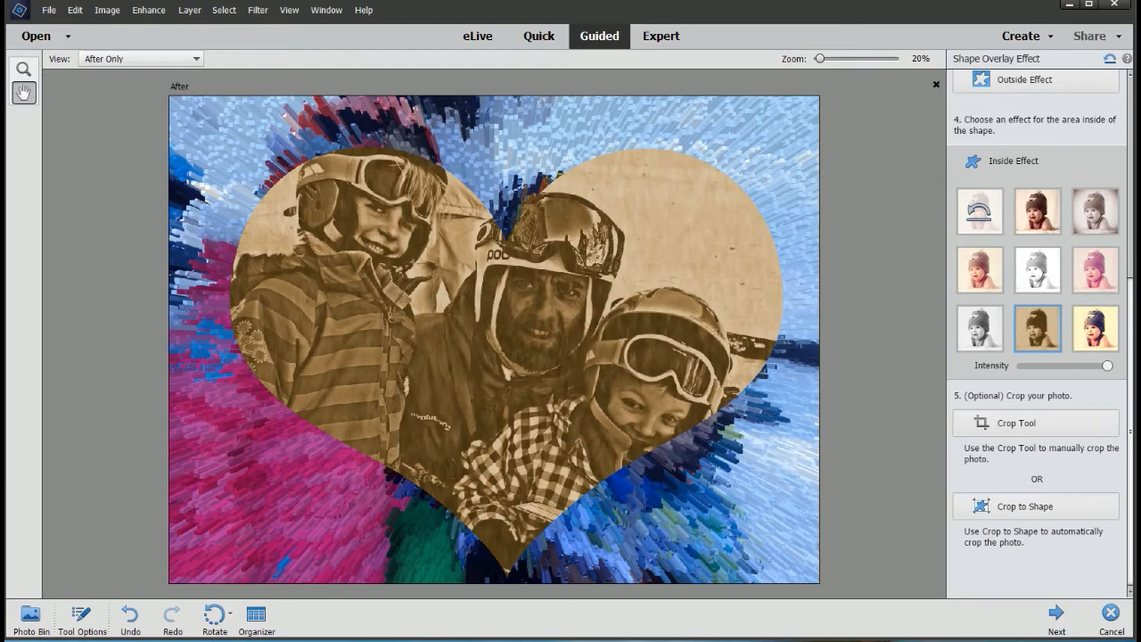
{"action": "left_click", "coordinate": [1105, 338]}
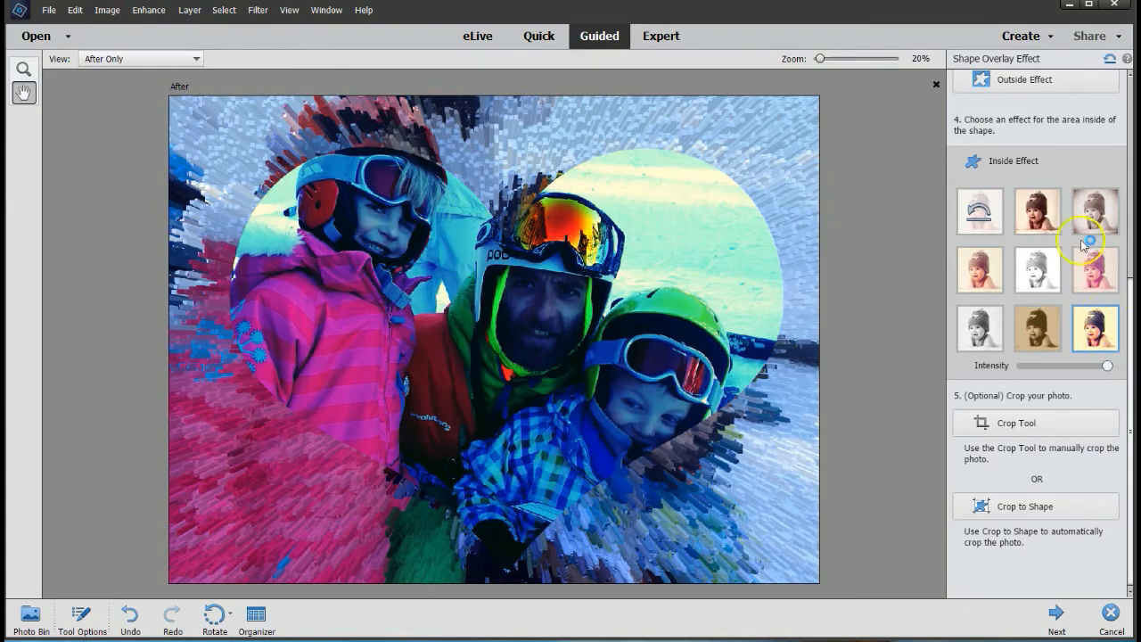
Apply the Spring effect to the area inside the heart.
{"action": "left_click", "coordinate": [978, 272]}
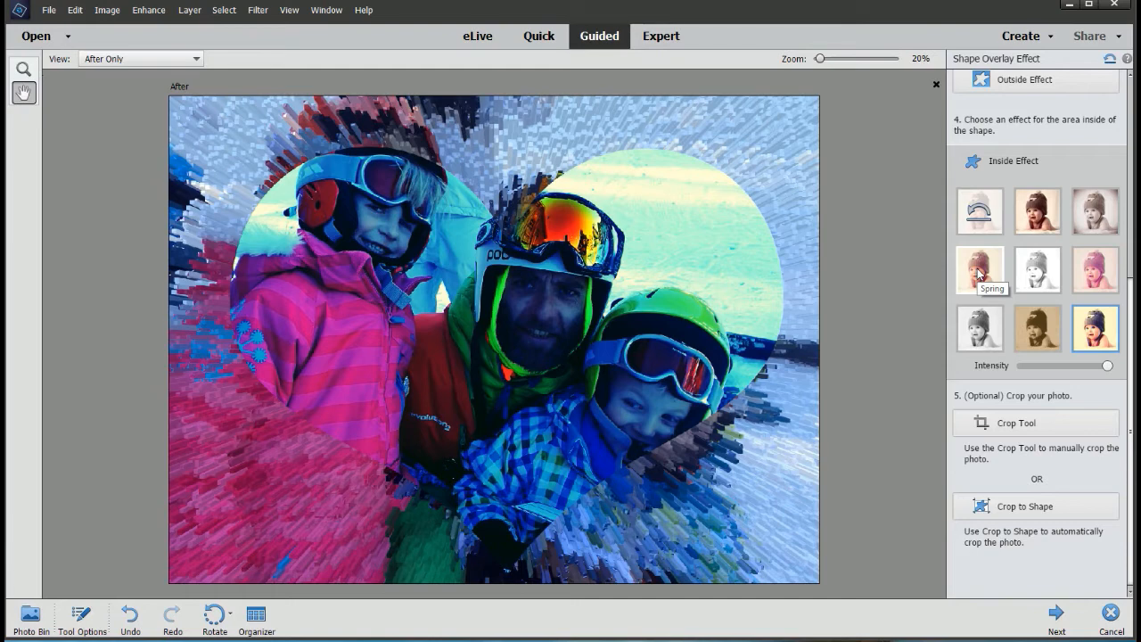
{"action": "left_click", "coordinate": [979, 270]}
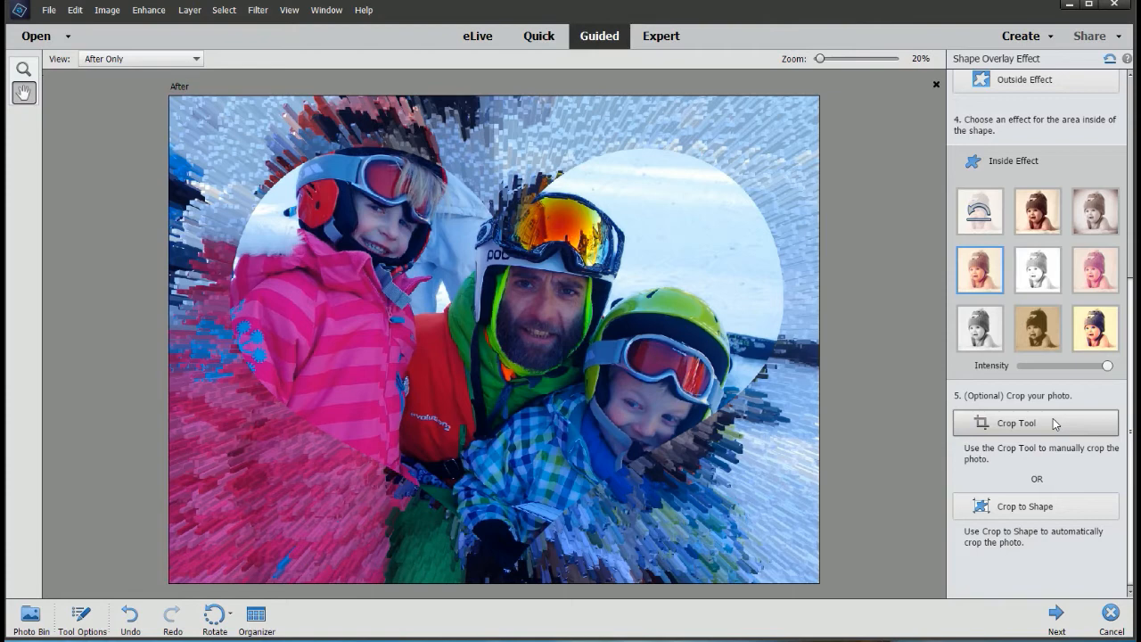
Try a manual crop with the frame's left and top edges pulled slightly inward, and cancel it.
{"action": "left_click", "coordinate": [1011, 430]}
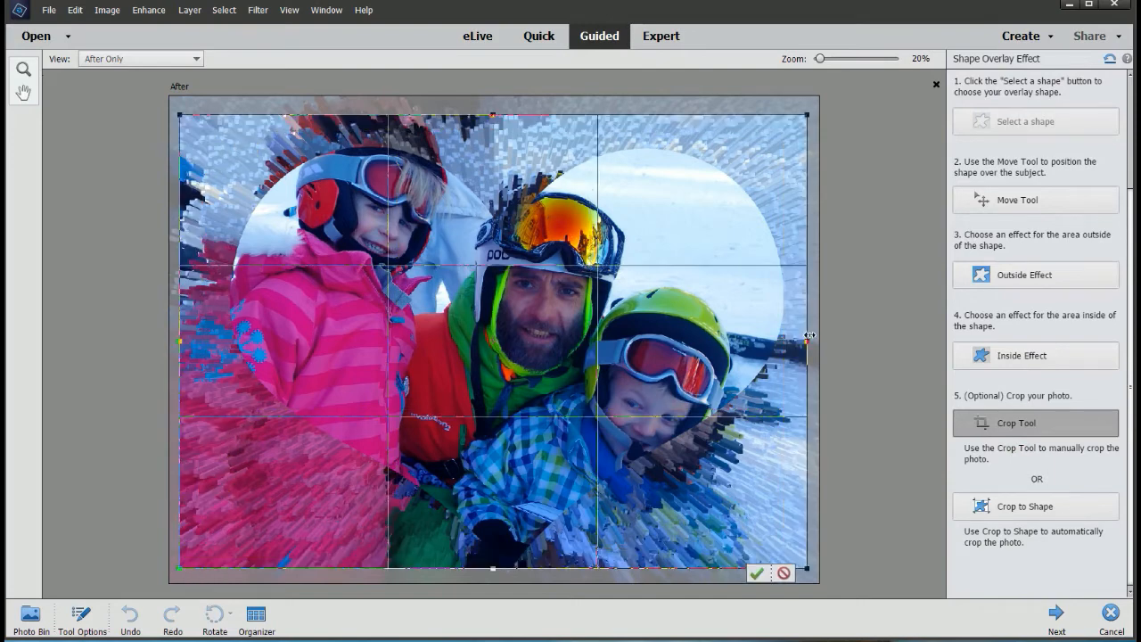
{"action": "left_click_drag", "start_coordinate": [179, 342], "coordinate": [204, 339]}
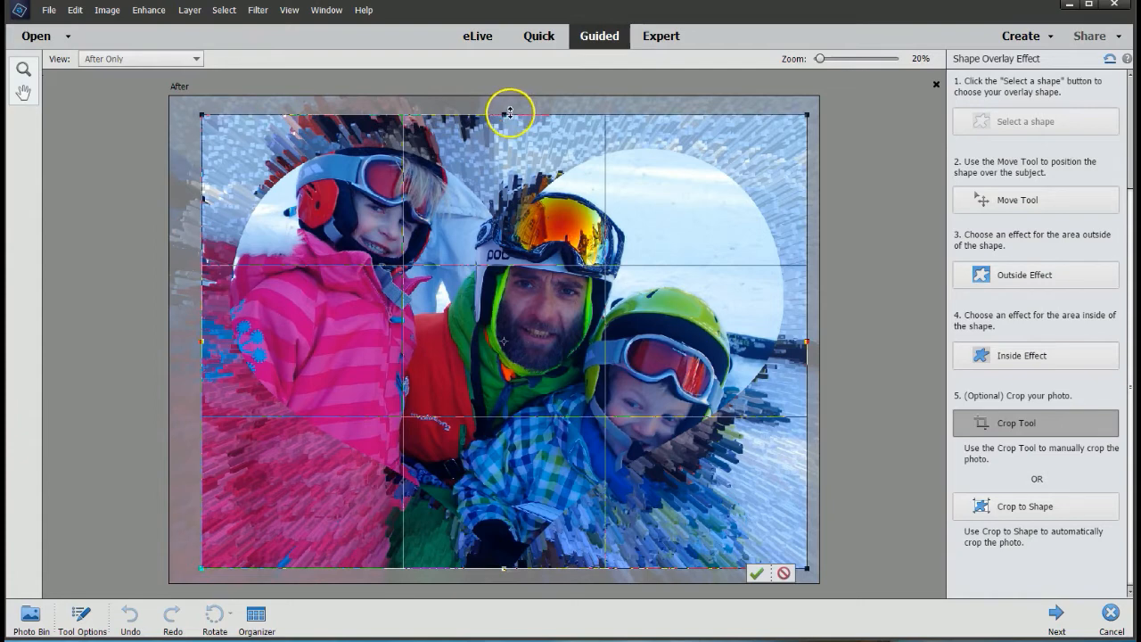
{"action": "left_click_drag", "start_coordinate": [505, 117], "coordinate": [505, 124]}
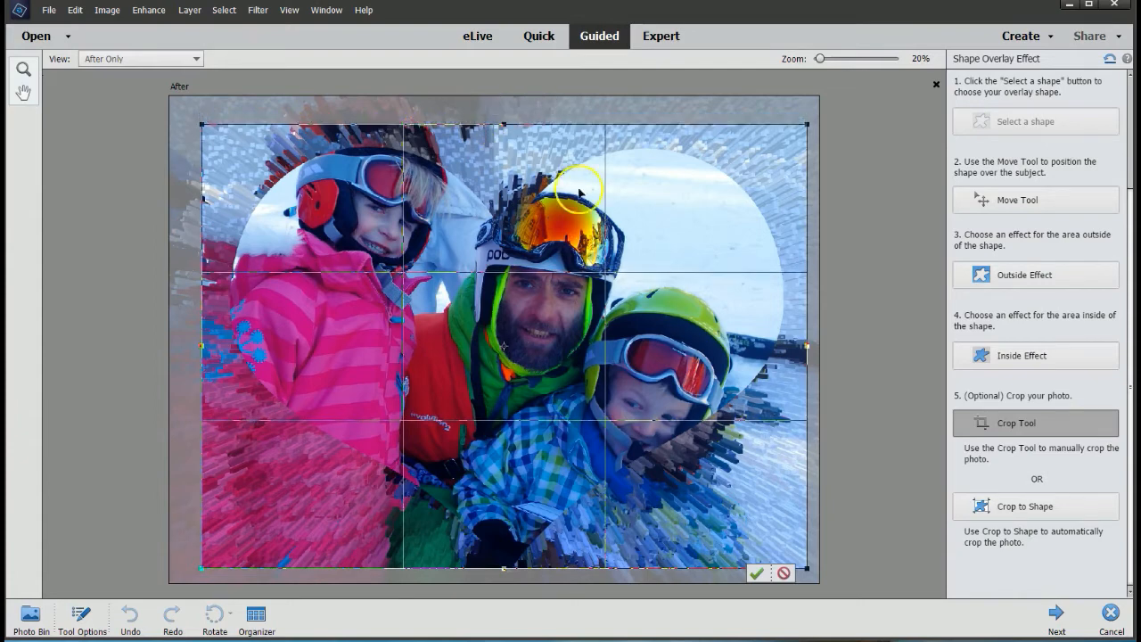
{"action": "left_click", "coordinate": [784, 573]}
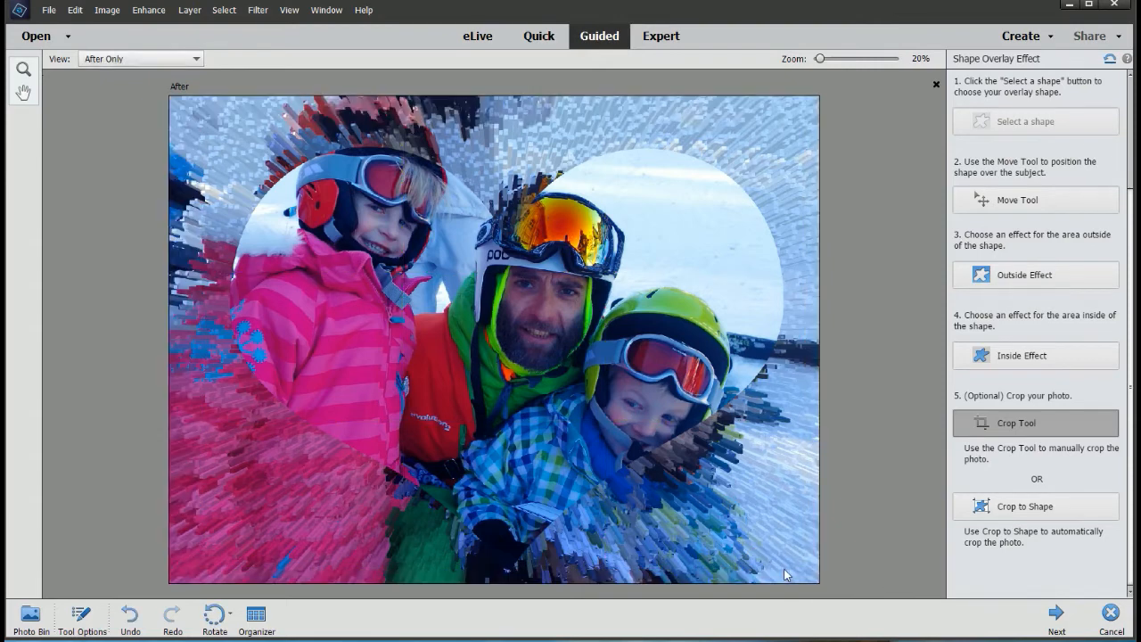
Crop the photo automatically to the heart shape and undo the crop.
{"action": "left_click", "coordinate": [1036, 514]}
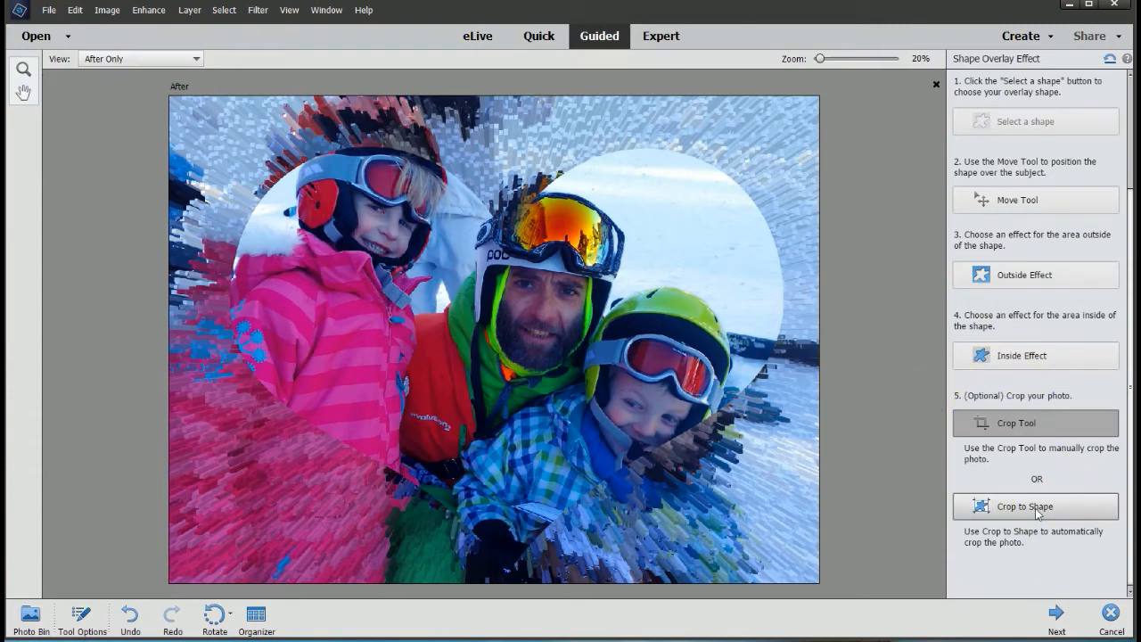
{"action": "left_click", "coordinate": [1036, 513]}
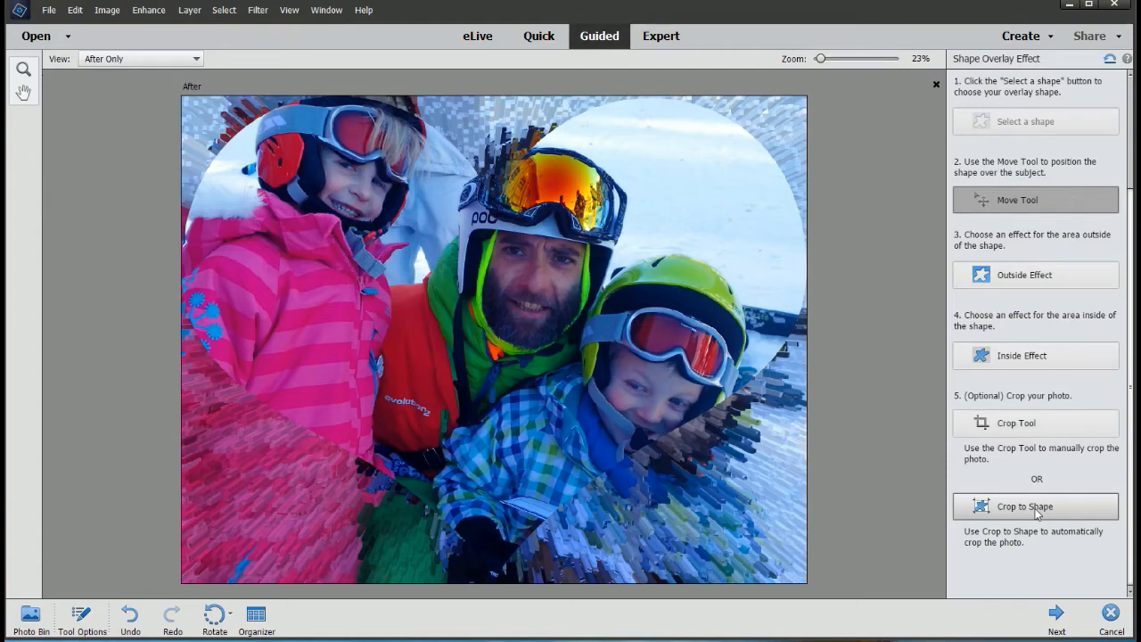
{"action": "key", "text": "ctrl+z"}
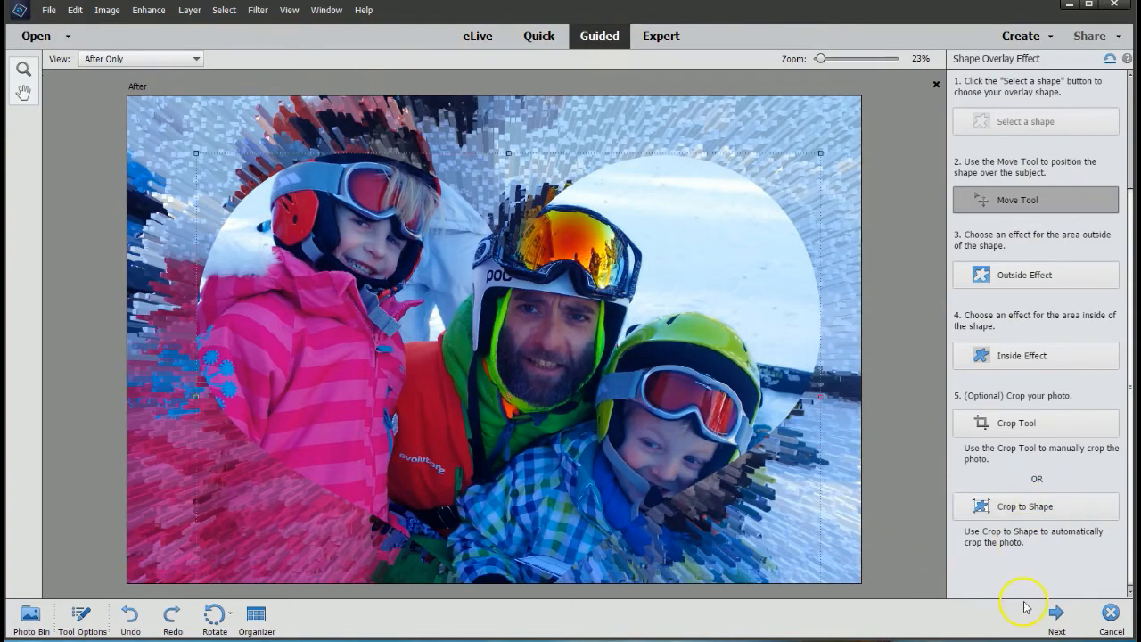
Finish the guided edit, continue editing the photo in Expert mode and display its layers.
{"action": "left_click", "coordinate": [1055, 613]}
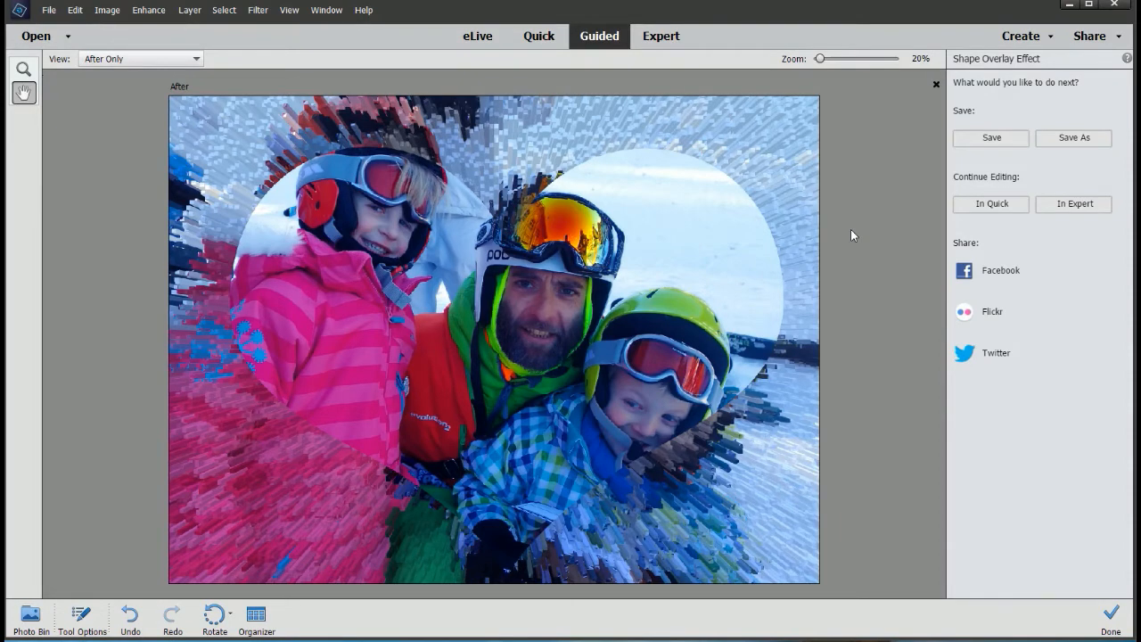
{"action": "left_click", "coordinate": [1076, 204]}
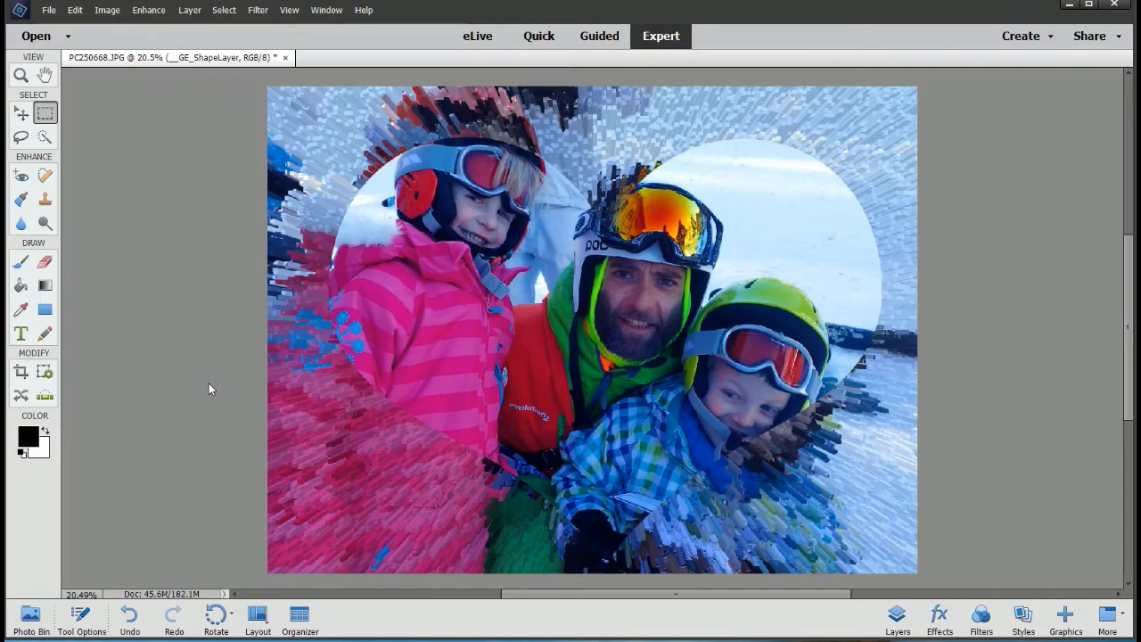
{"action": "left_click", "coordinate": [208, 383]}
{"action": "left_click", "coordinate": [326, 10]}
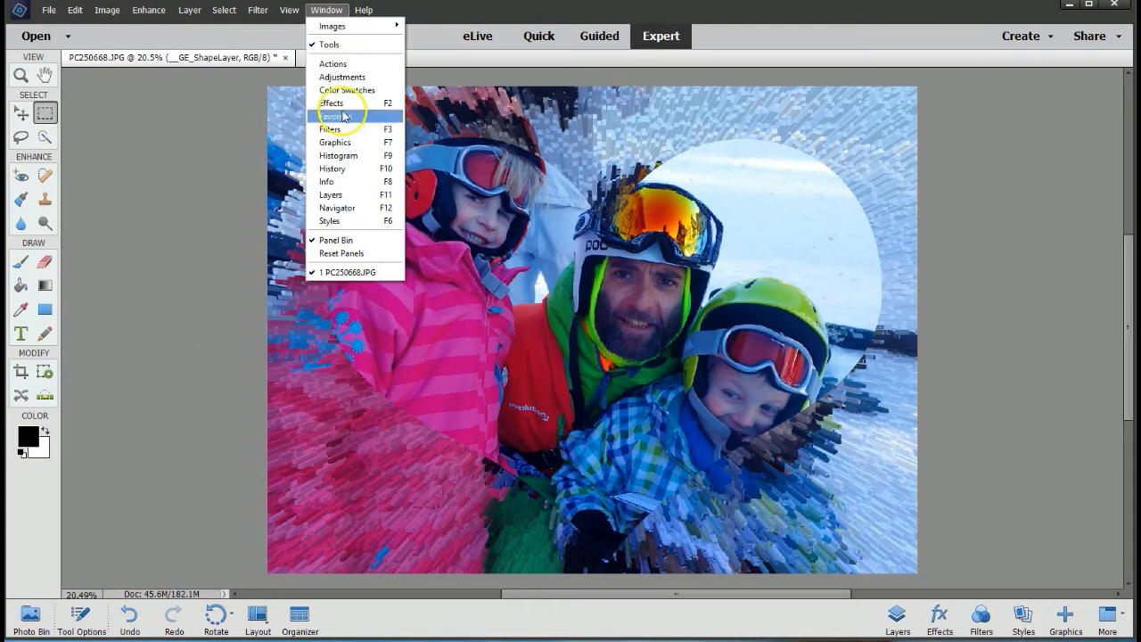
{"action": "left_click", "coordinate": [356, 195]}
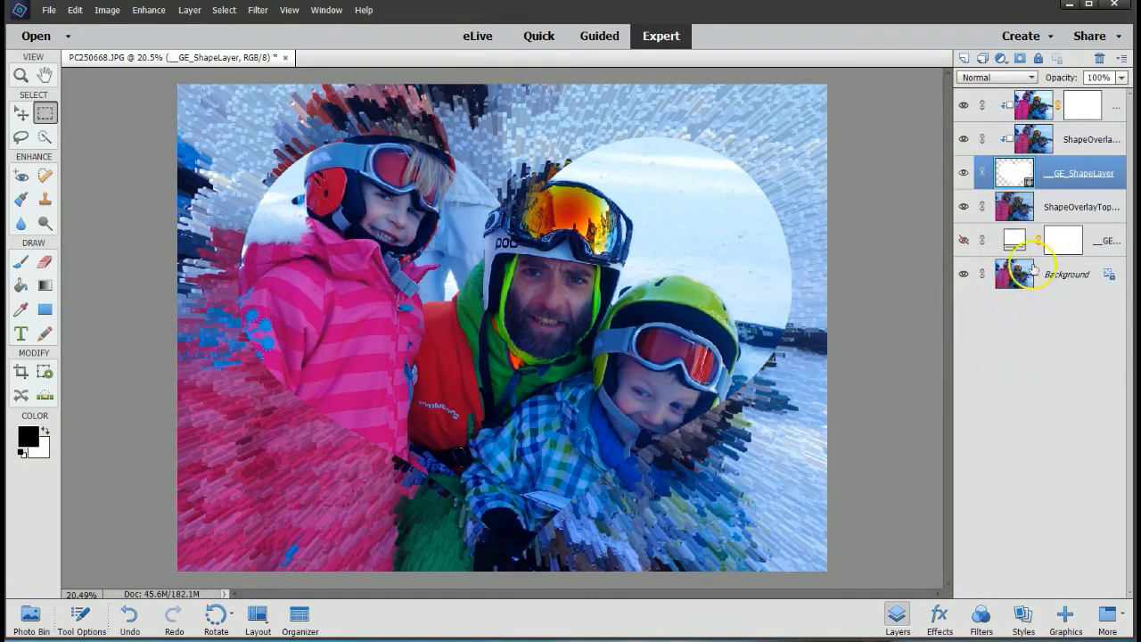
Add the text "January" above the top layer near the photo's lower-right corner, in white Hobo Std Medium at 100 pt.
{"action": "left_click", "coordinate": [1036, 104]}
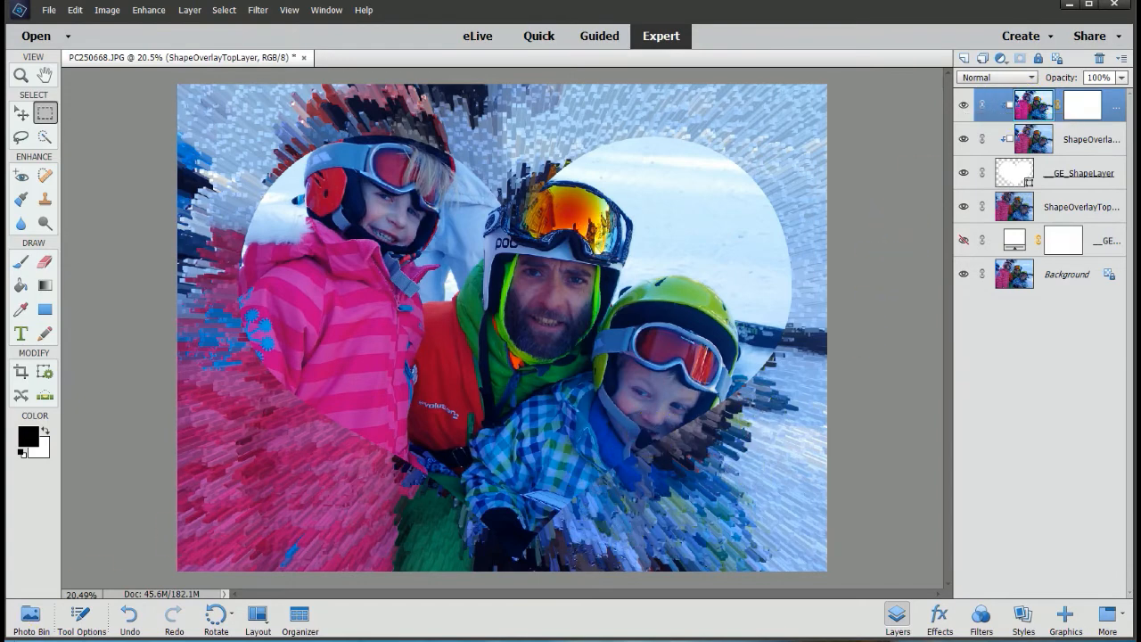
{"action": "key", "text": "v"}
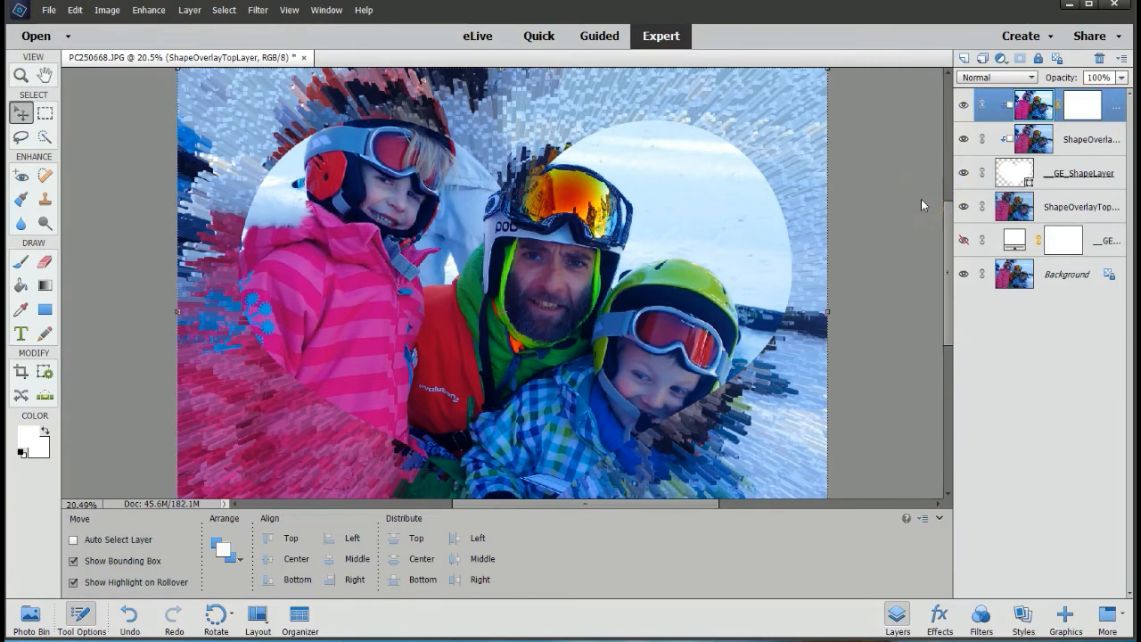
{"action": "left_click", "coordinate": [22, 337]}
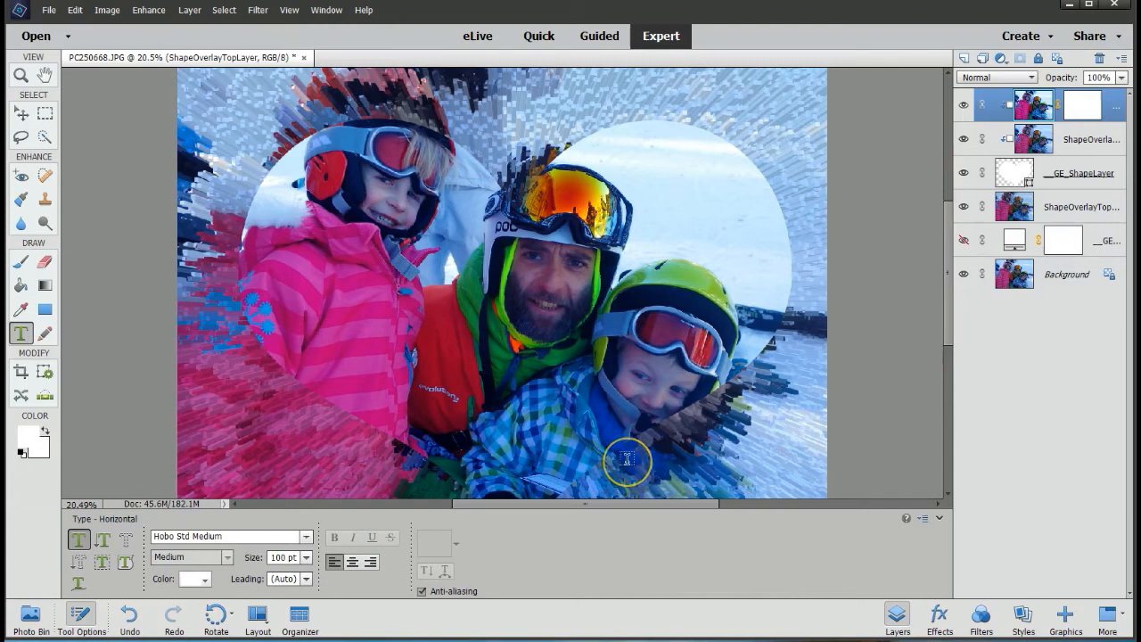
{"action": "left_click", "coordinate": [645, 459]}
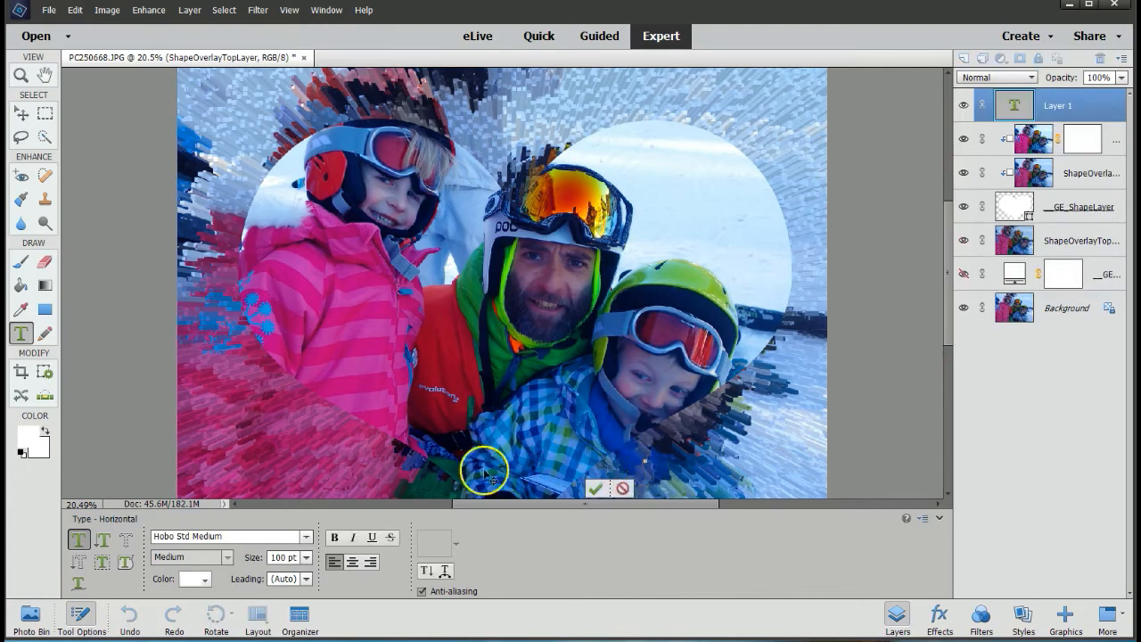
{"action": "left_click", "coordinate": [194, 580]}
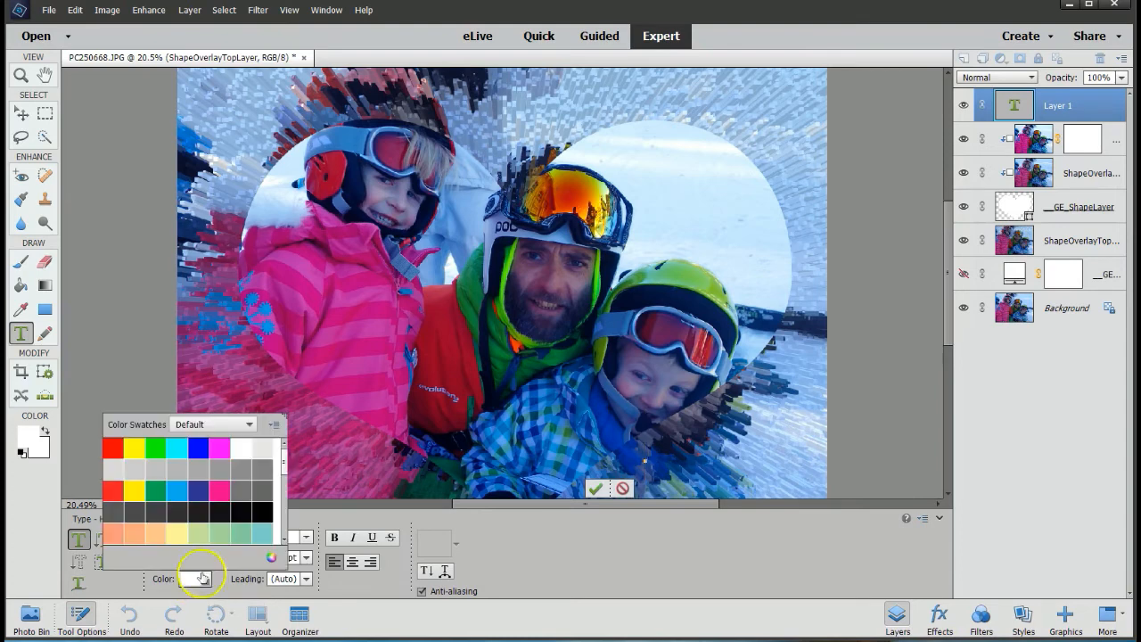
{"action": "left_click", "coordinate": [650, 447]}
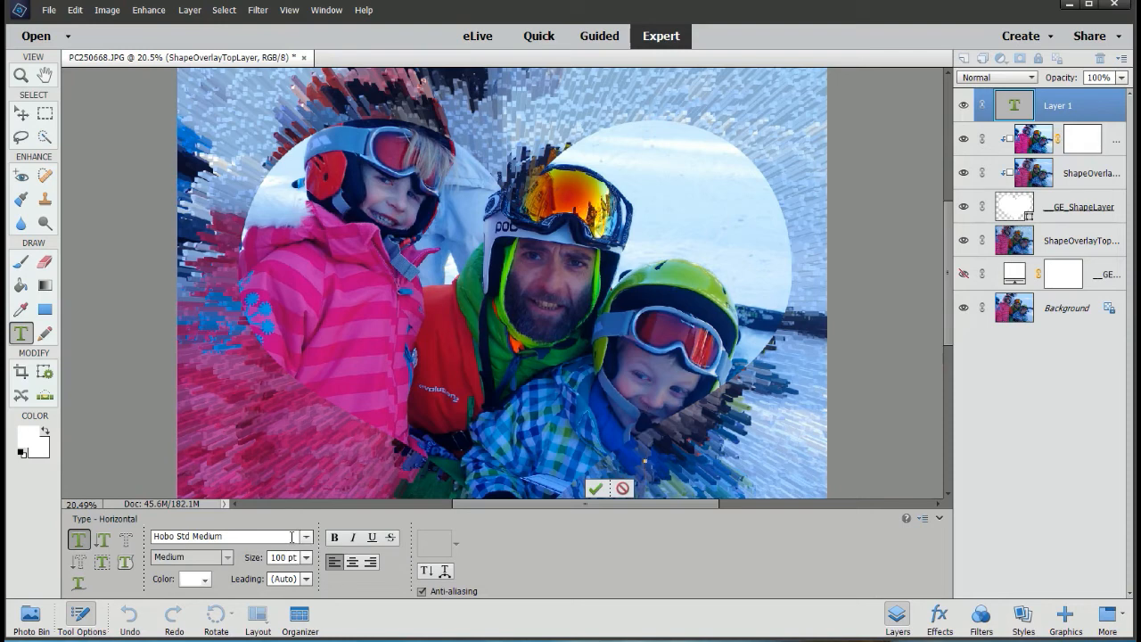
{"action": "type", "text": "Janua"}
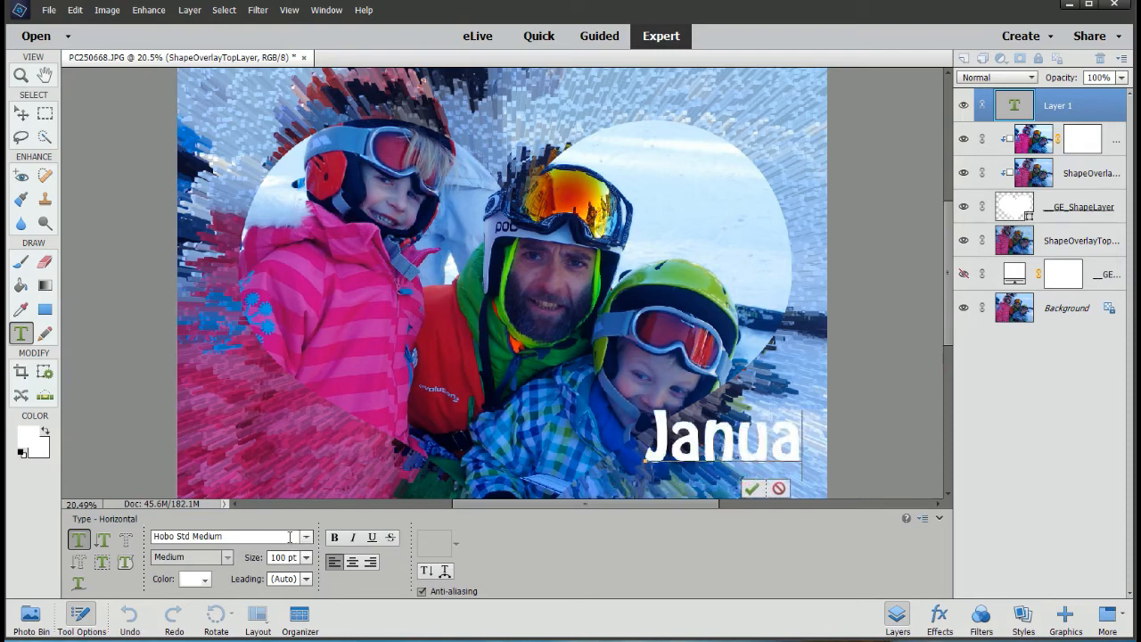
{"action": "type", "text": "r"}
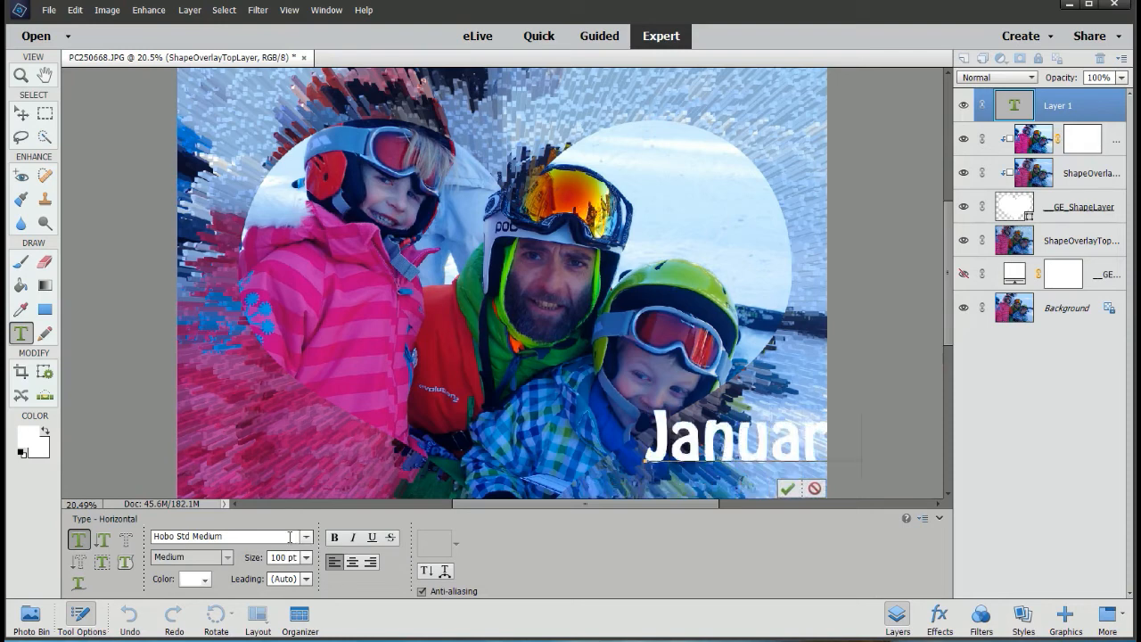
Move the "January" text down and to the left so the whole word fits inside the photo.
{"action": "left_click", "coordinate": [21, 114]}
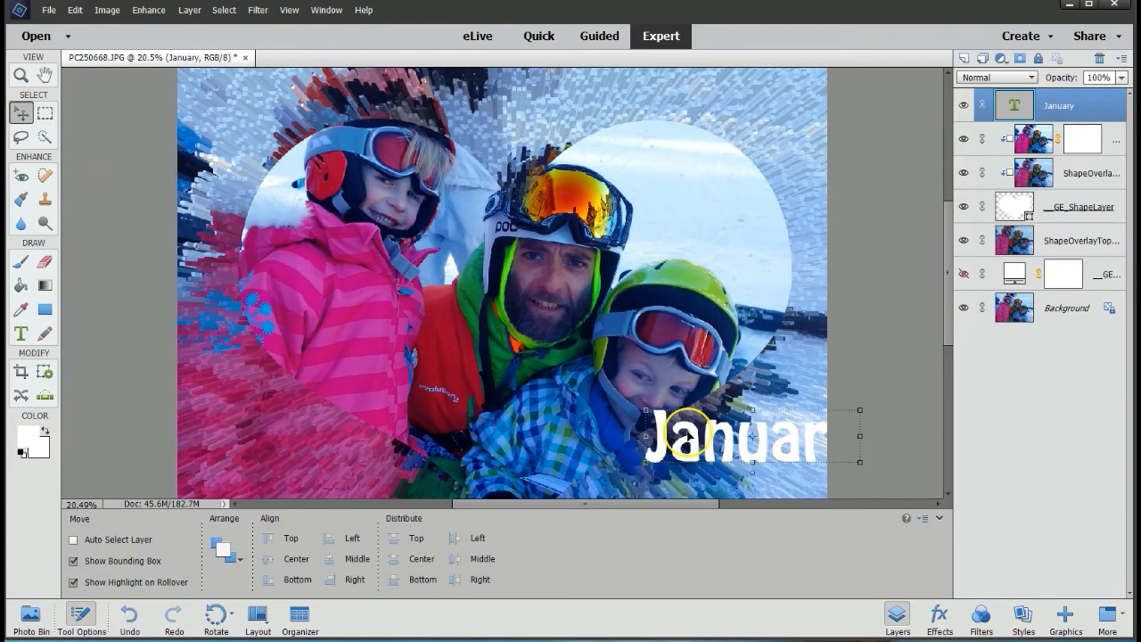
{"action": "left_click_drag", "start_coordinate": [790, 439], "coordinate": [742, 464]}
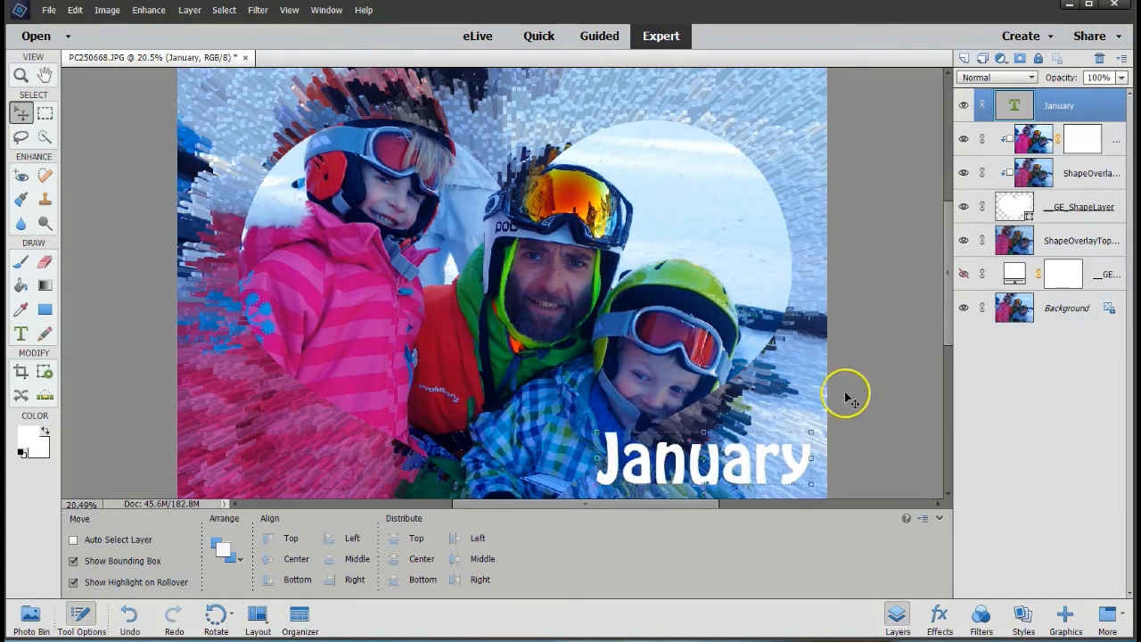